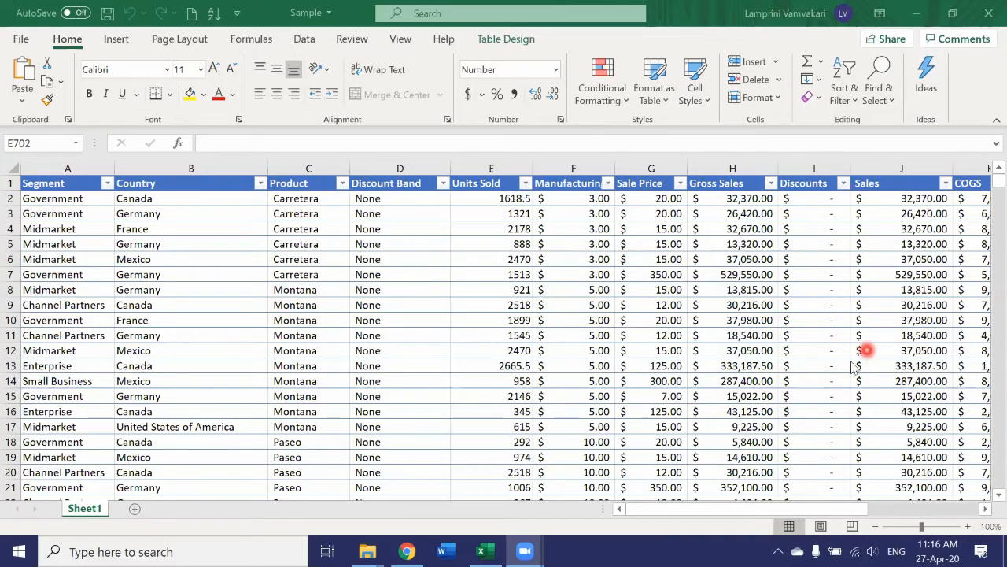
# Scroll to the empty columns right of the sales table and enter the label Tatal Units Sold in cell R2.
pyautogui.scroll(-20, 861, 366)
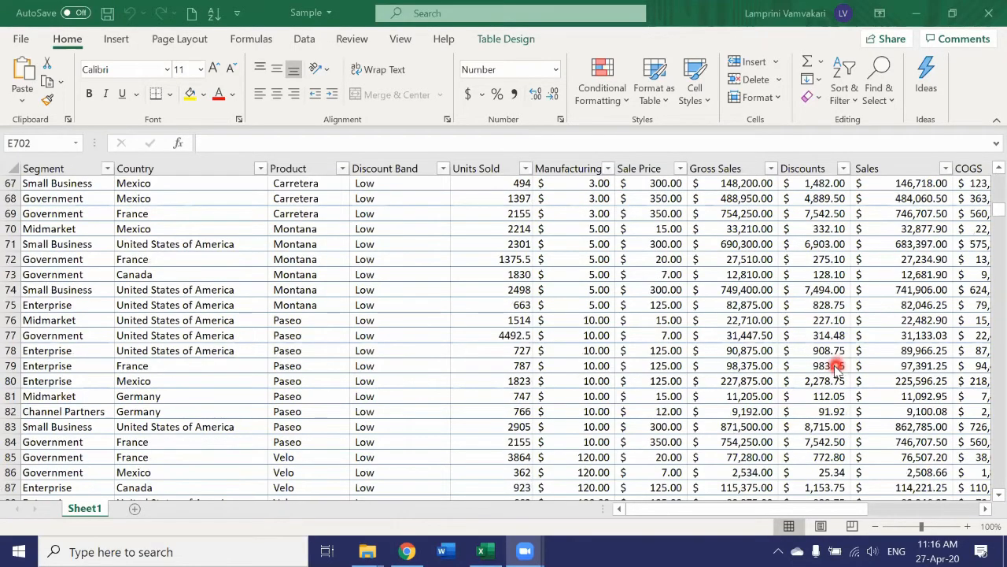
pyautogui.scroll(19, 836, 369)
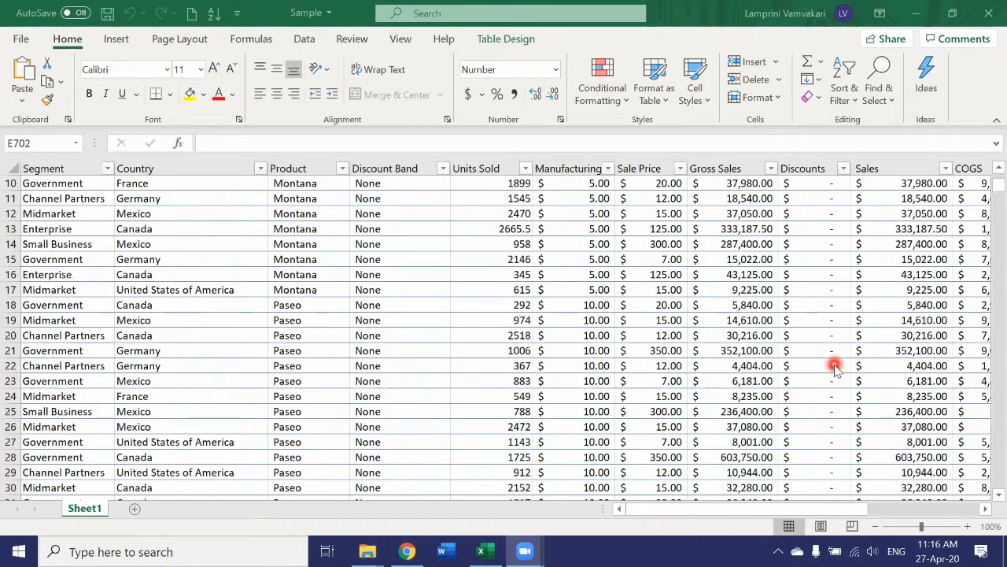
pyautogui.scroll(3, 836, 370)
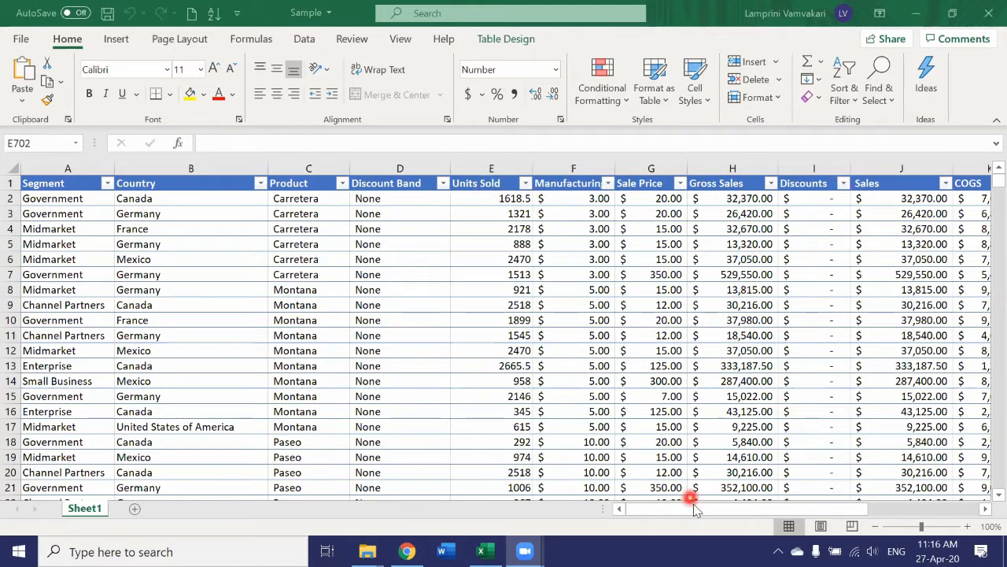
pyautogui.moveTo(853, 510); pyautogui.dragTo(941, 510)
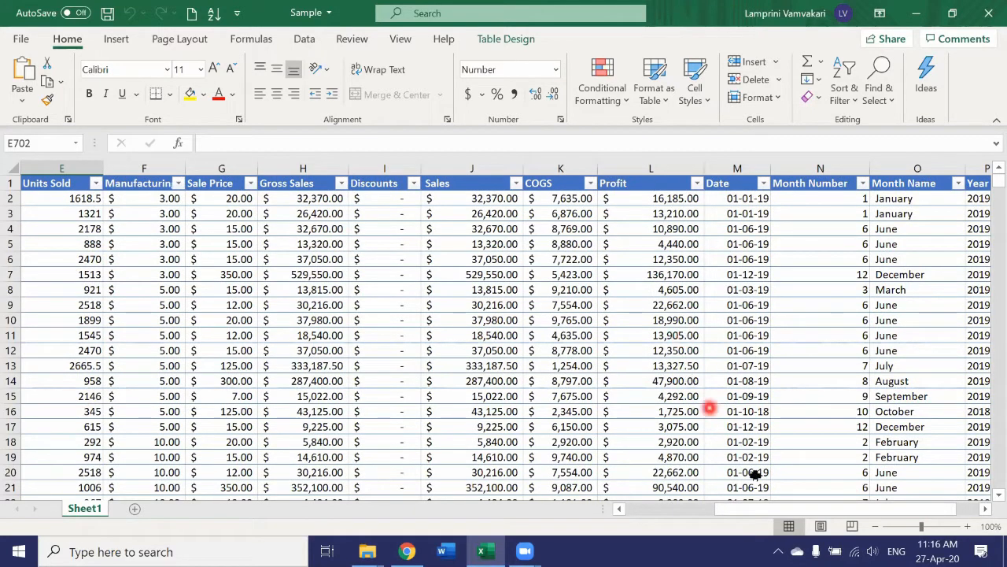
pyautogui.moveTo(758, 509); pyautogui.dragTo(816, 515)
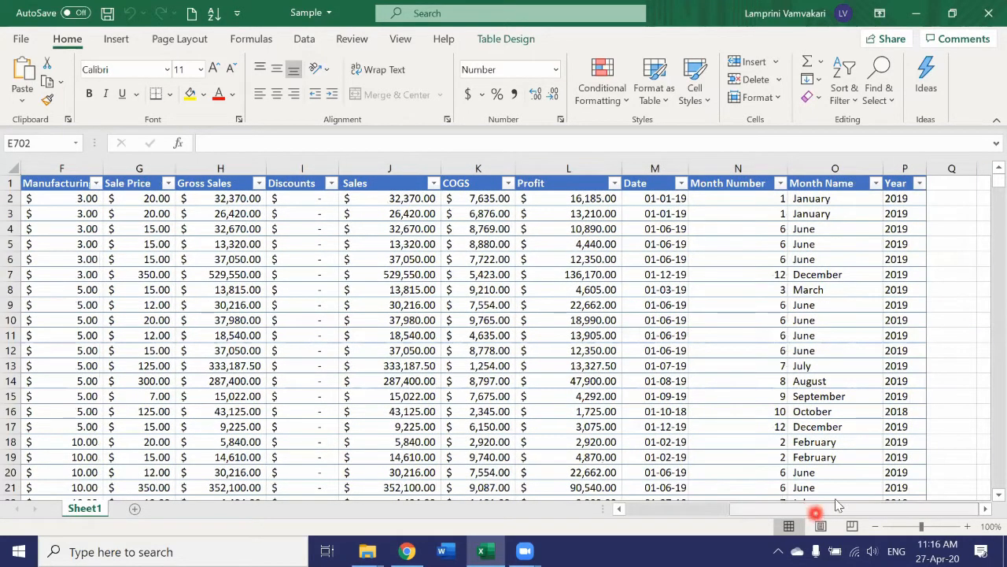
pyautogui.click(954, 202)
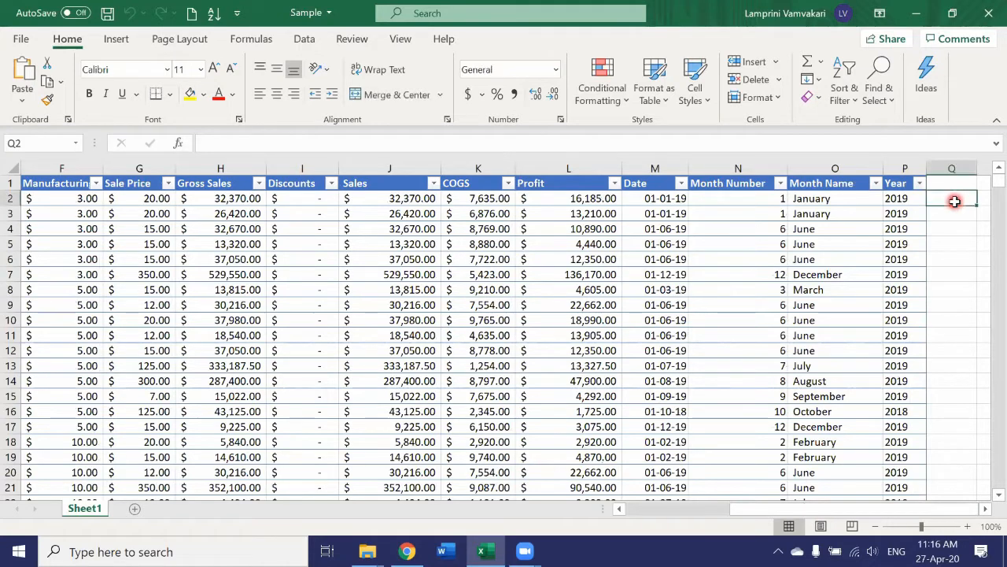
pyautogui.press('Right')
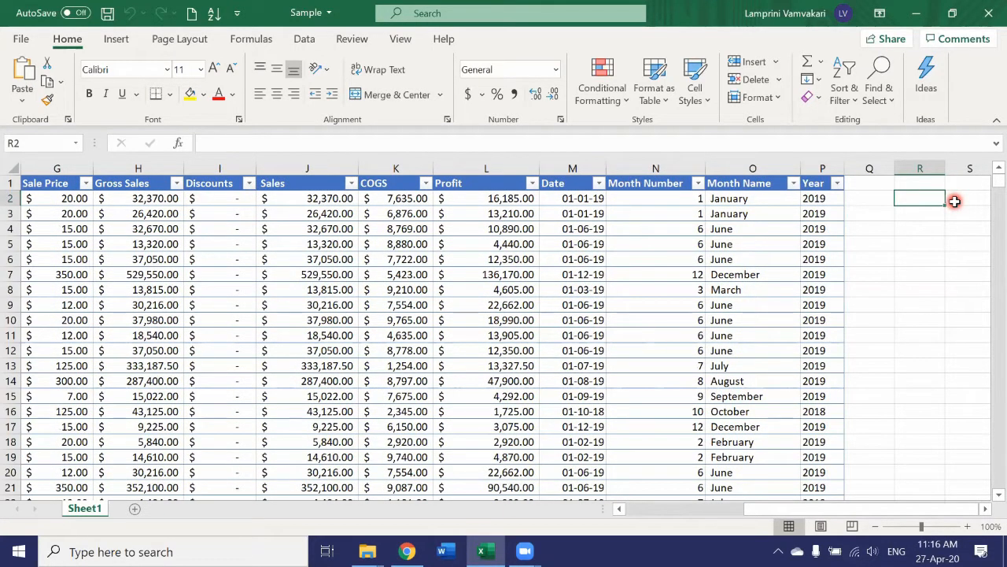
pyautogui.write('Tatal')
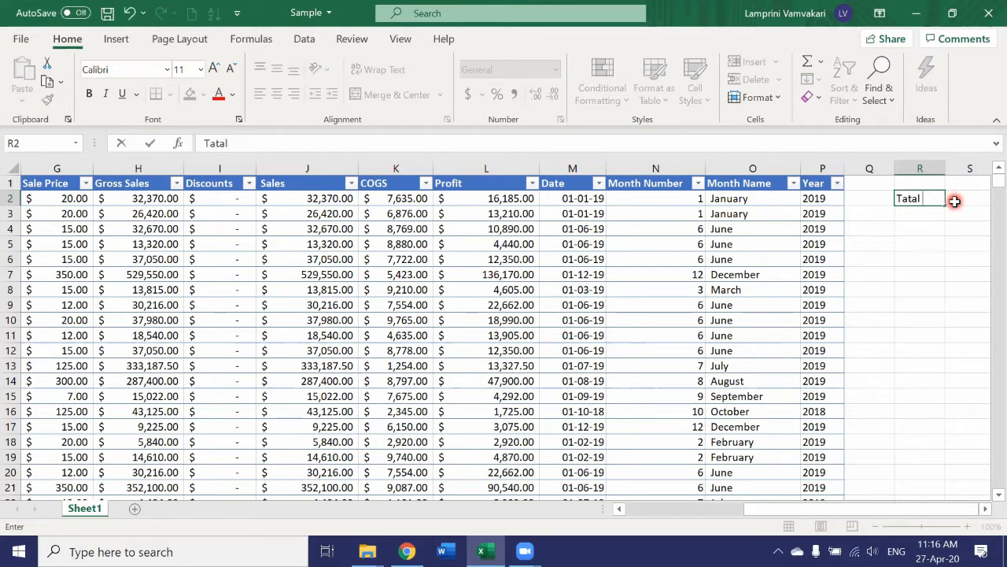
pyautogui.write(' Units')
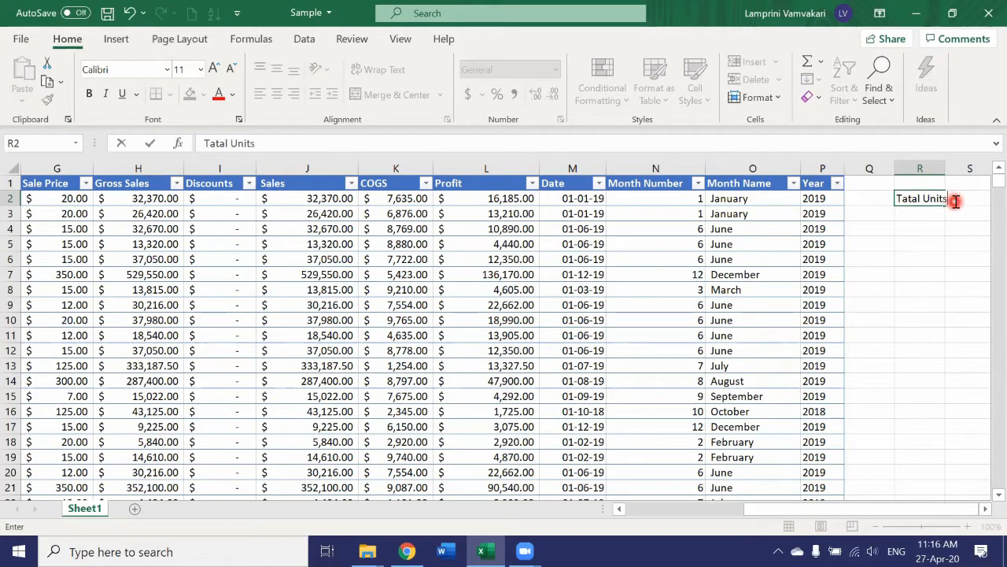
pyautogui.write(' Sold')
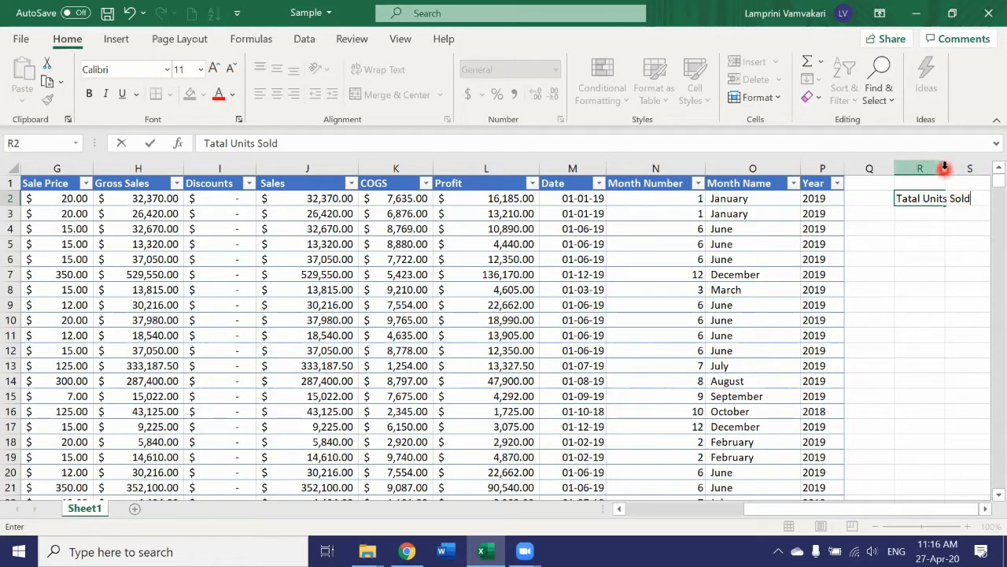
# Autofit column R to the label and correct its spelling to Total Units Sold.
pyautogui.click(943, 168)
pyautogui.doubleClick(945, 167)
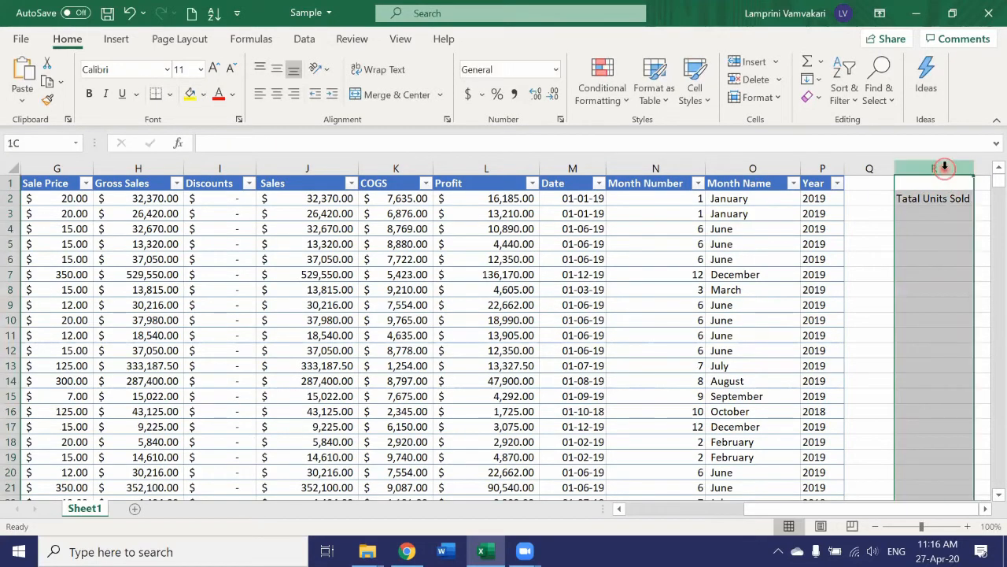
pyautogui.click(916, 228)
pyautogui.click(908, 202)
pyautogui.doubleClick(912, 206)
pyautogui.press('BackSpace')
pyautogui.write('o')
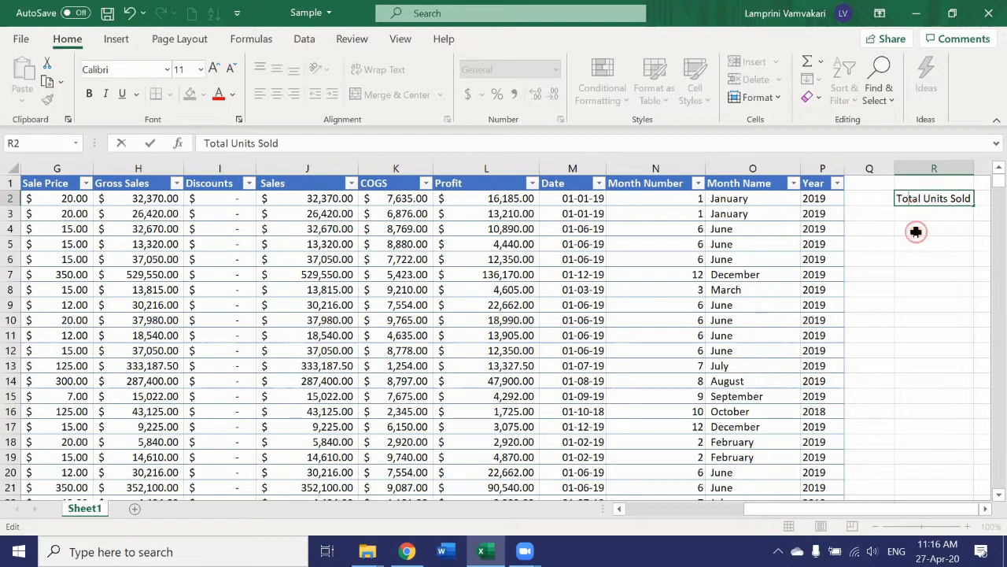
# Enter the label Total Gross Sales in cell R4.
pyautogui.click(916, 231)
pyautogui.write('Total Gross Sales')
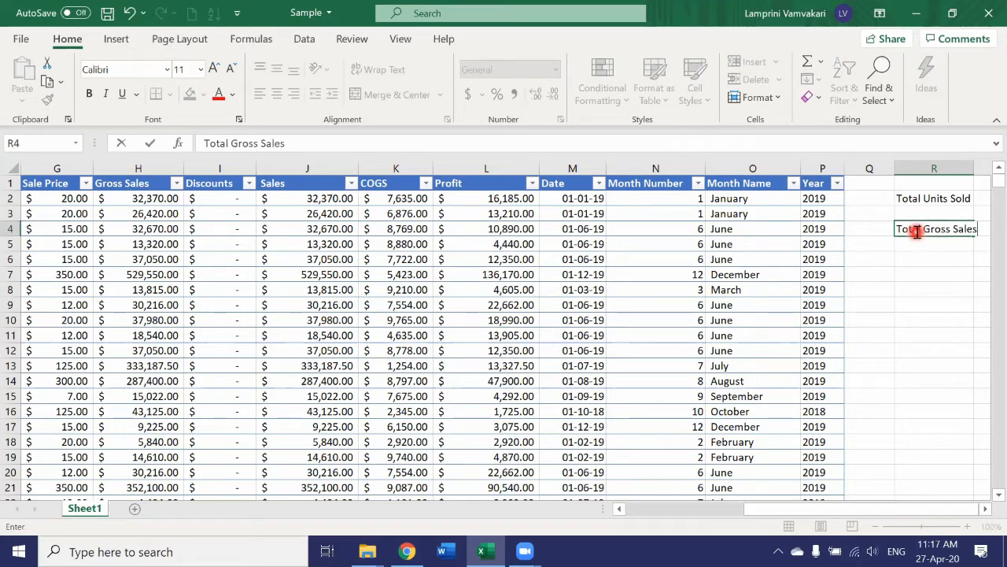
pyautogui.press('Return')
pyautogui.press('Return')
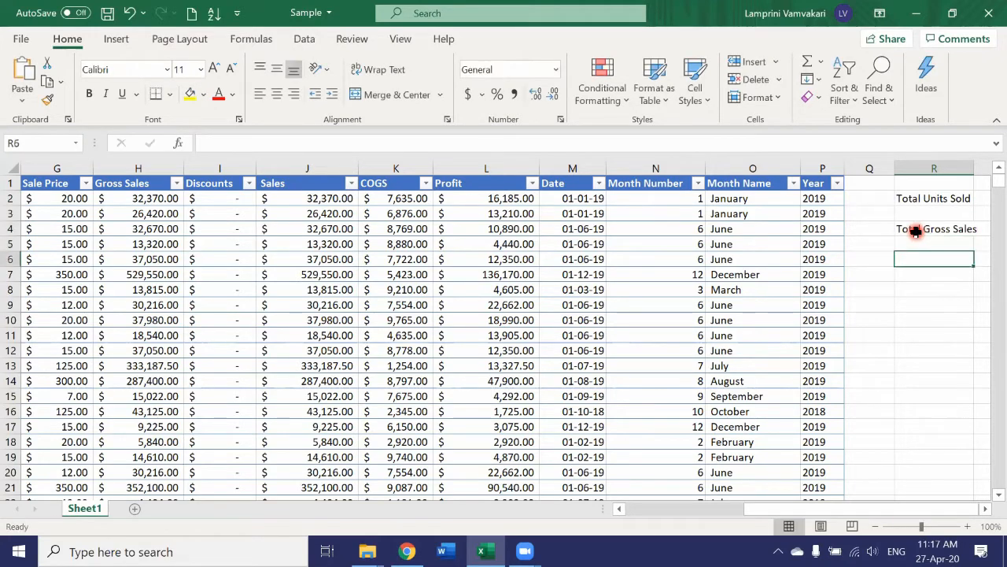
# Enter the label Total Profits in cell R6.
pyautogui.write('Total Profits')
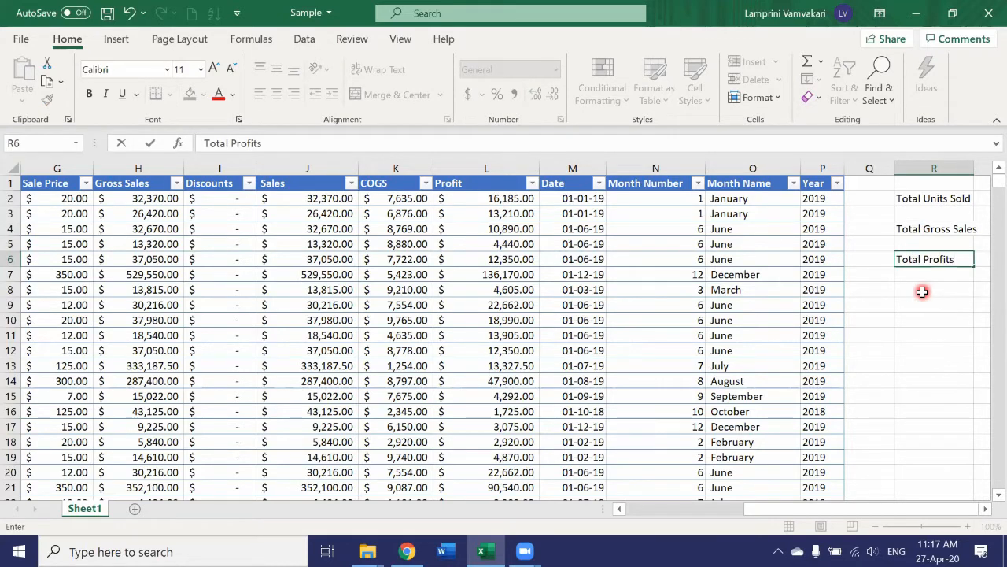
pyautogui.press('Right')
pyautogui.press('Right')
# In cell T2, enter =sum(E:E) to total the whole Units Sold column.
pyautogui.click(873, 197)
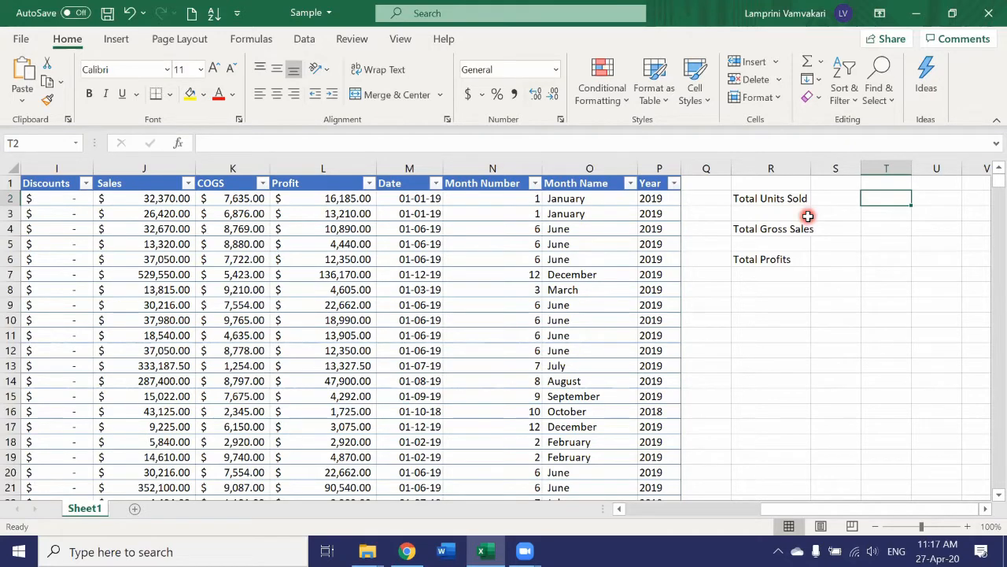
pyautogui.write('=')
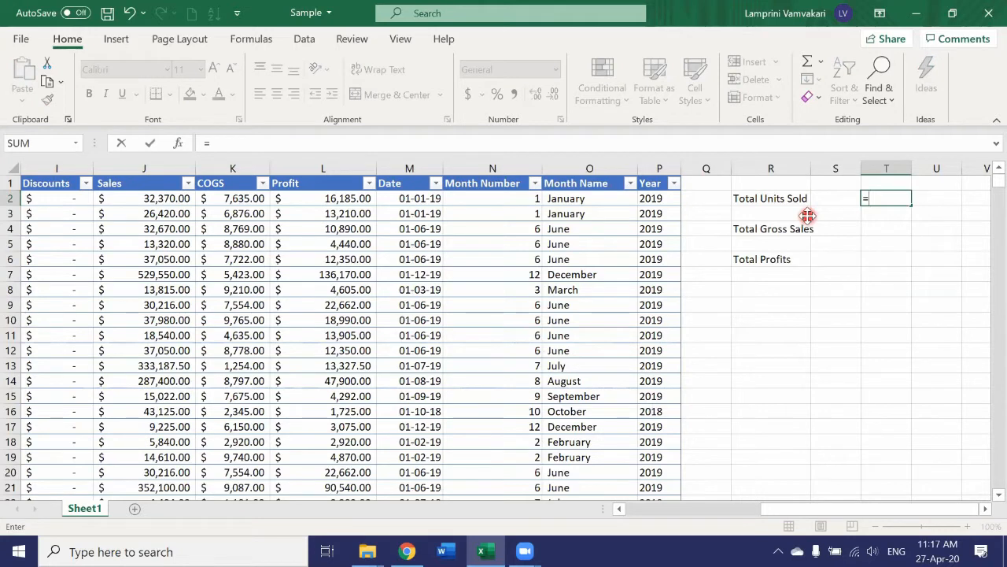
pyautogui.write('sum(')
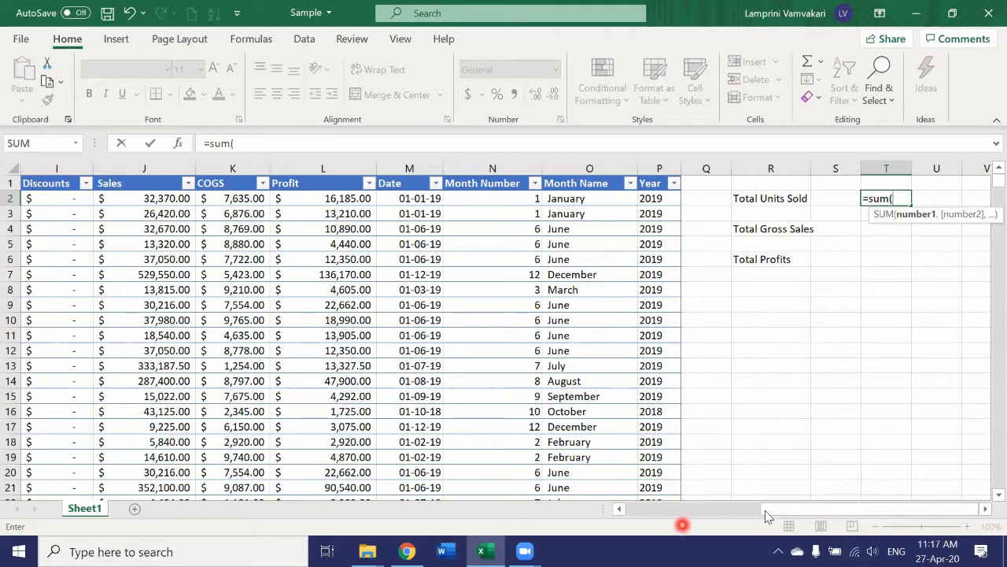
pyautogui.moveTo(787, 510); pyautogui.dragTo(687, 528)
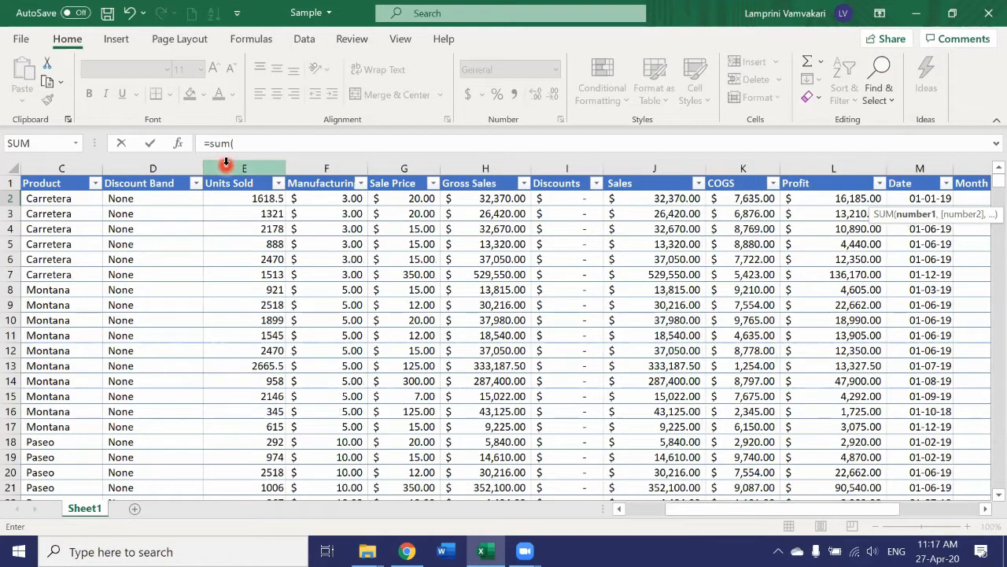
pyautogui.click(226, 162)
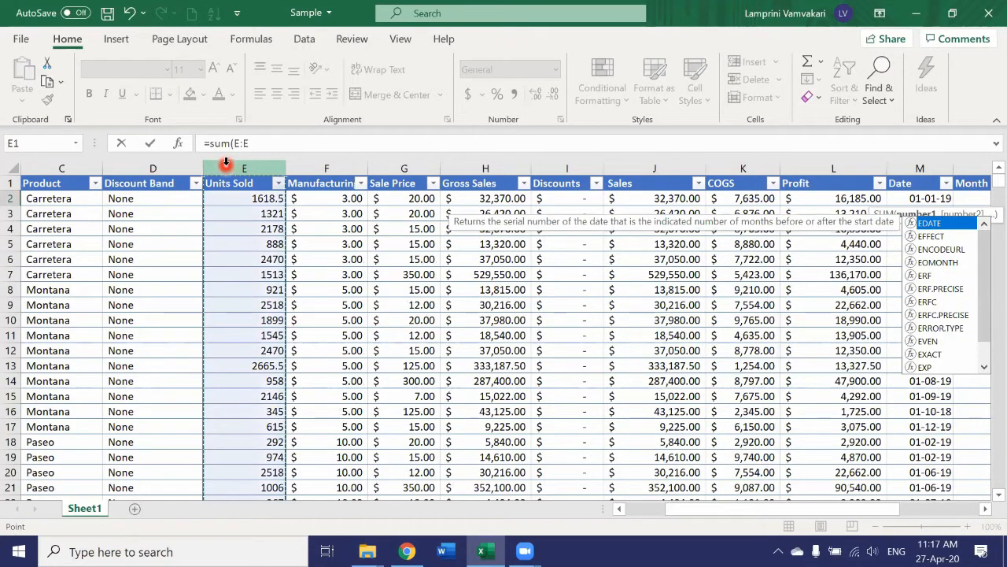
pyautogui.press('Return')
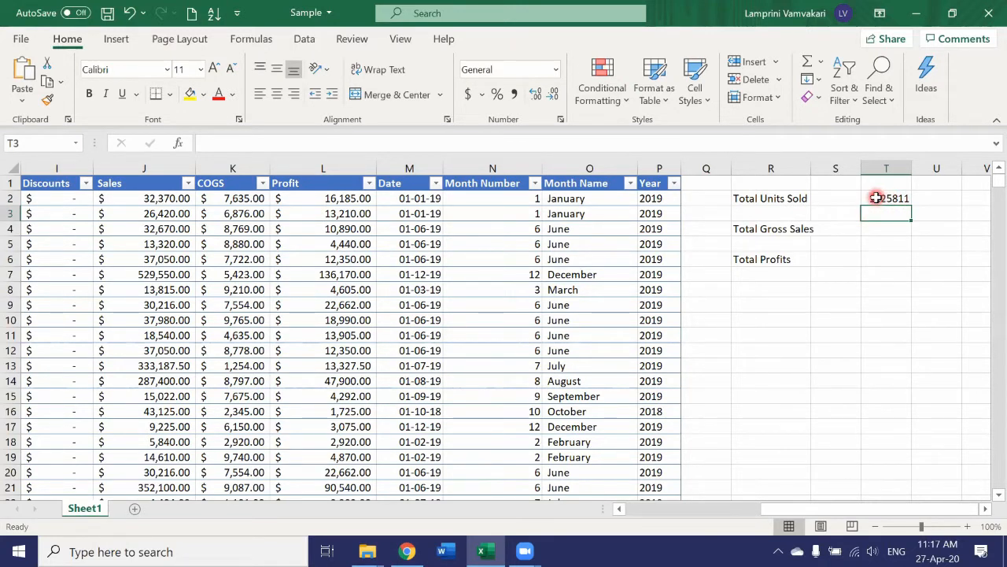
# Format the units total in T2 with comma style and no decimal places.
pyautogui.click(876, 198)
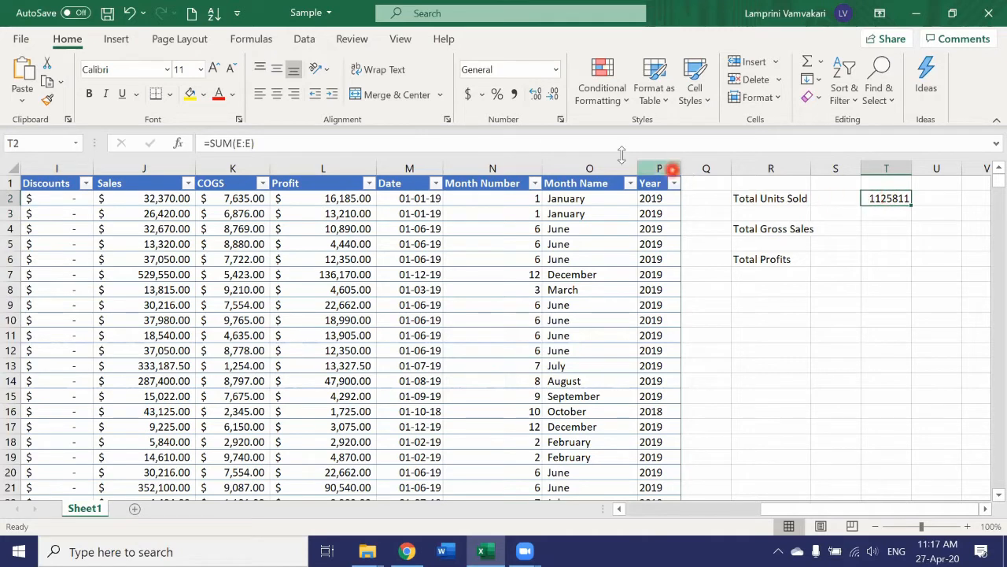
pyautogui.click(515, 95)
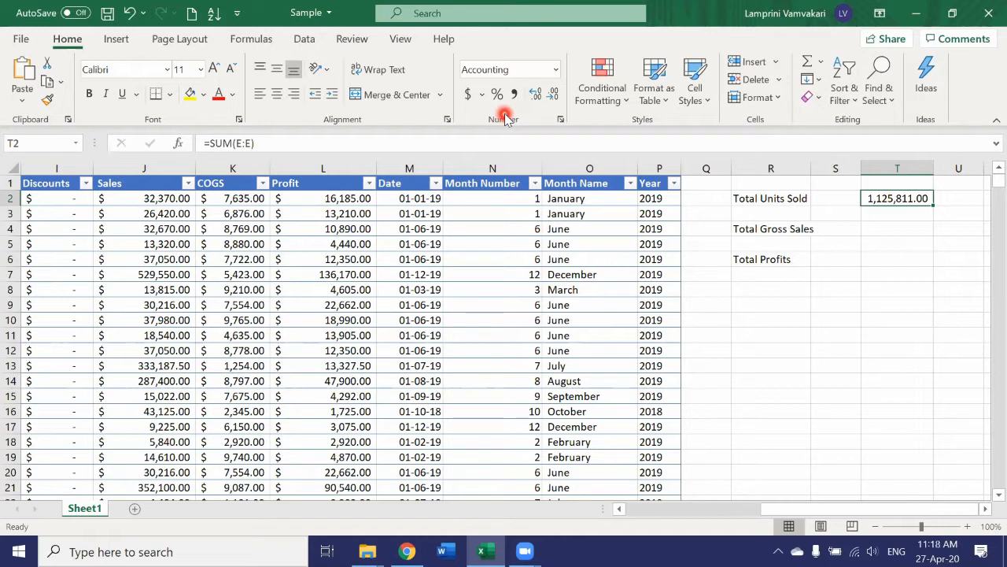
pyautogui.click(553, 96)
pyautogui.click(554, 96)
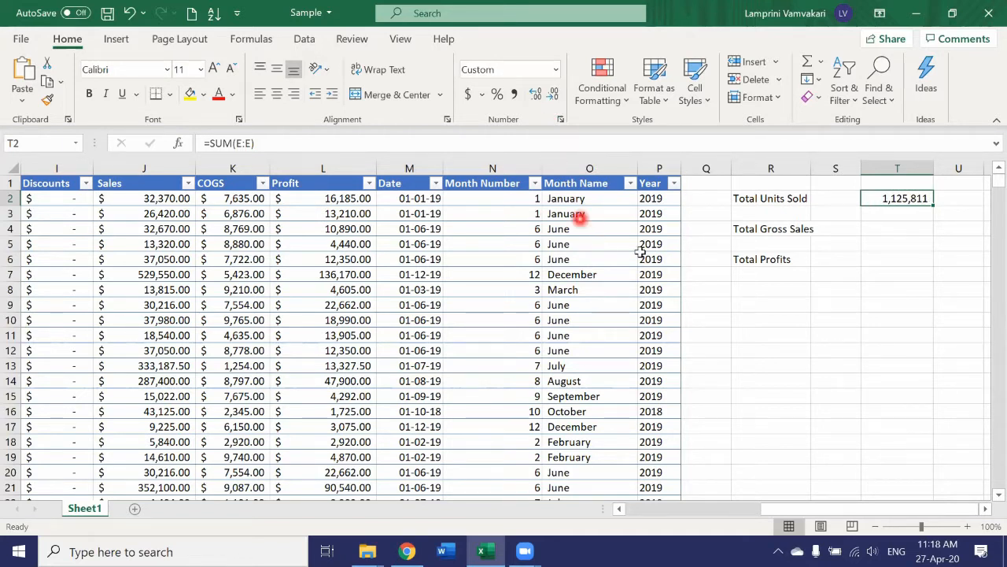
# In cell T4, enter =sum(H:H) to total the Gross Sales column and apply accounting number format.
pyautogui.click(878, 229)
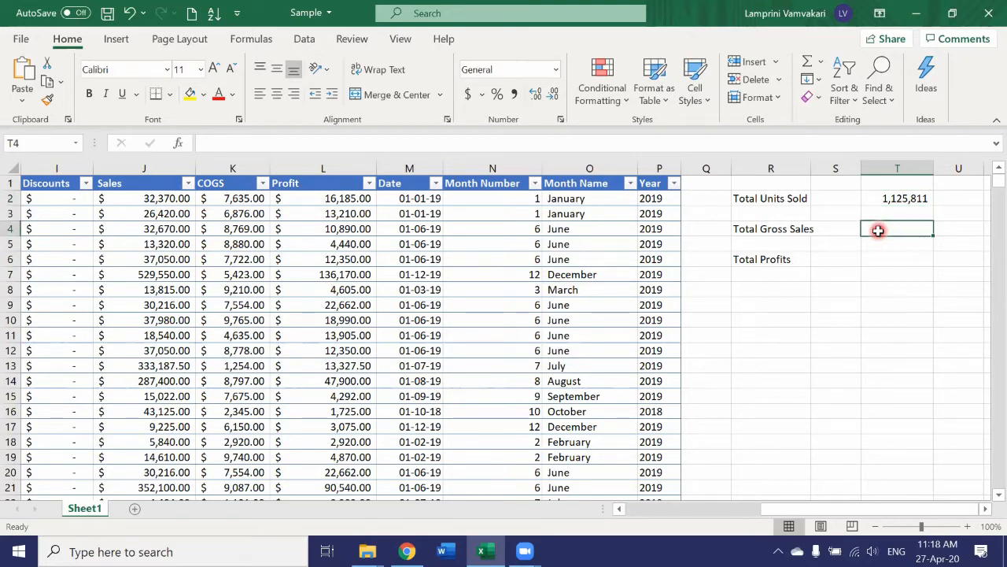
pyautogui.write('=')
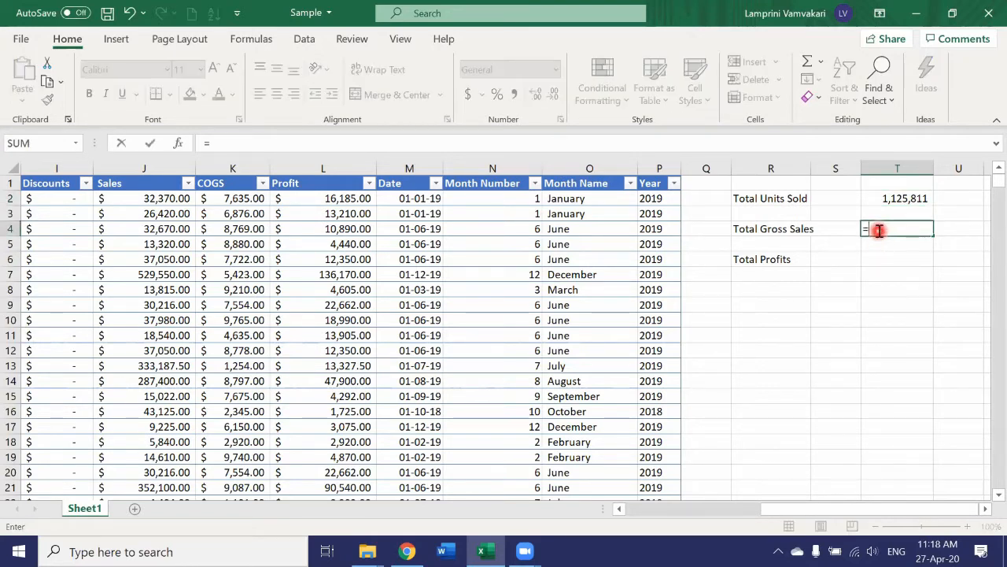
pyautogui.write('sum9')
pyautogui.press('BackSpace')
pyautogui.write('(')
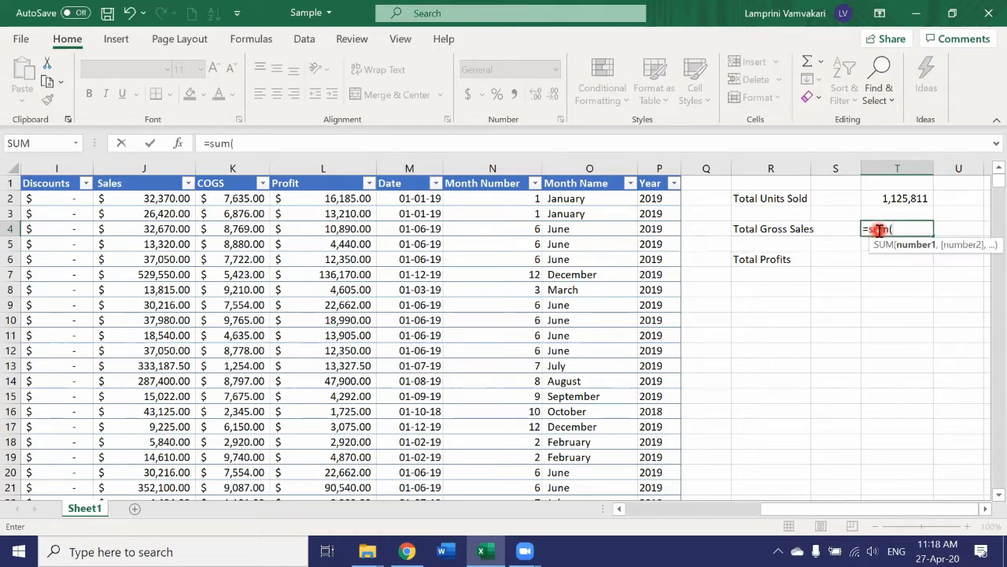
pyautogui.moveTo(811, 511); pyautogui.dragTo(738, 506)
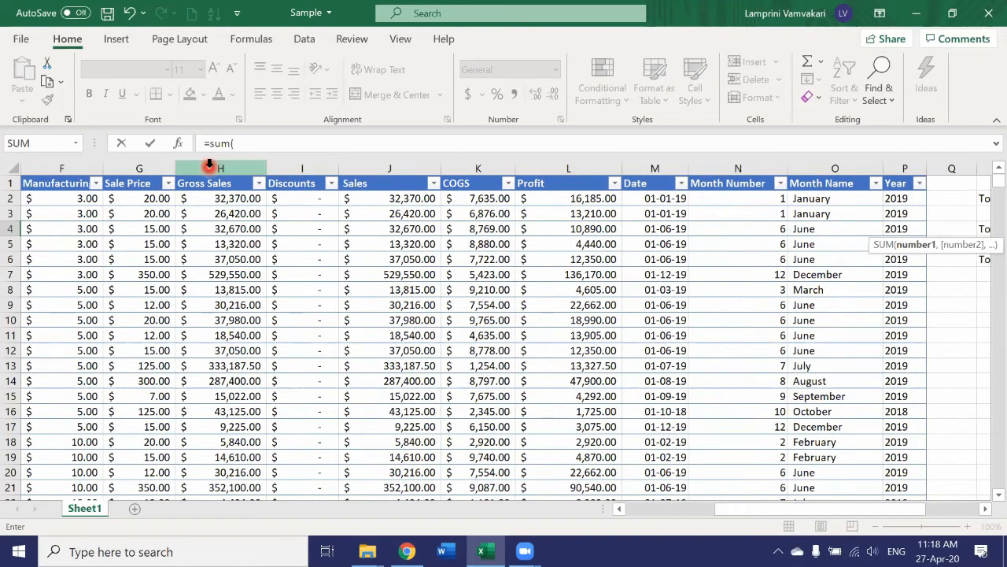
pyautogui.click(209, 165)
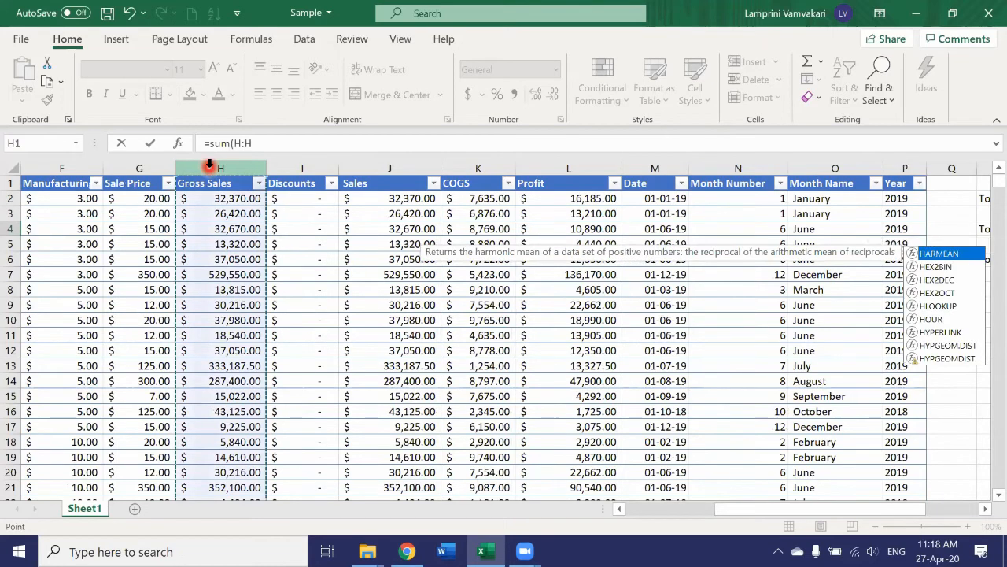
pyautogui.press('Return')
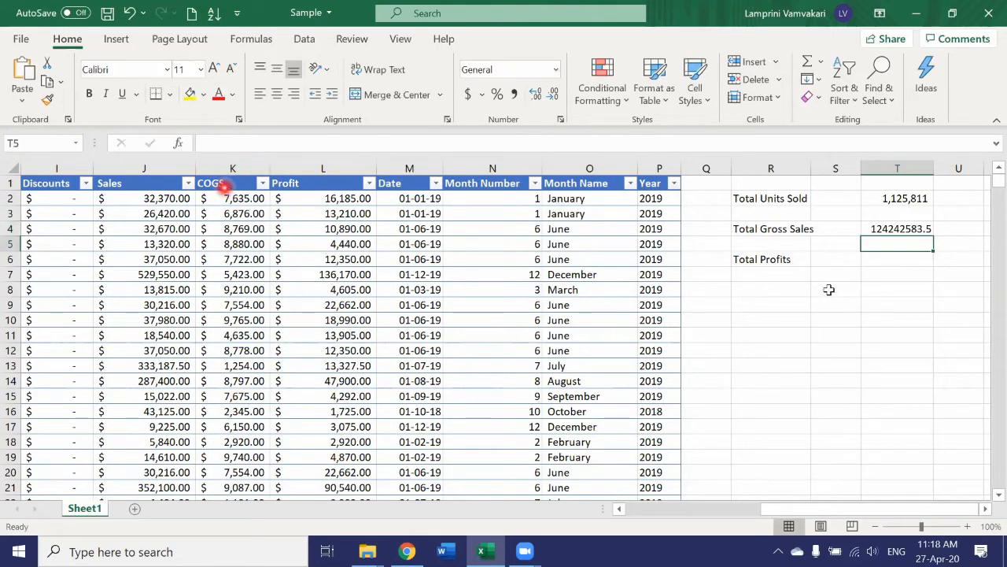
pyautogui.click(887, 229)
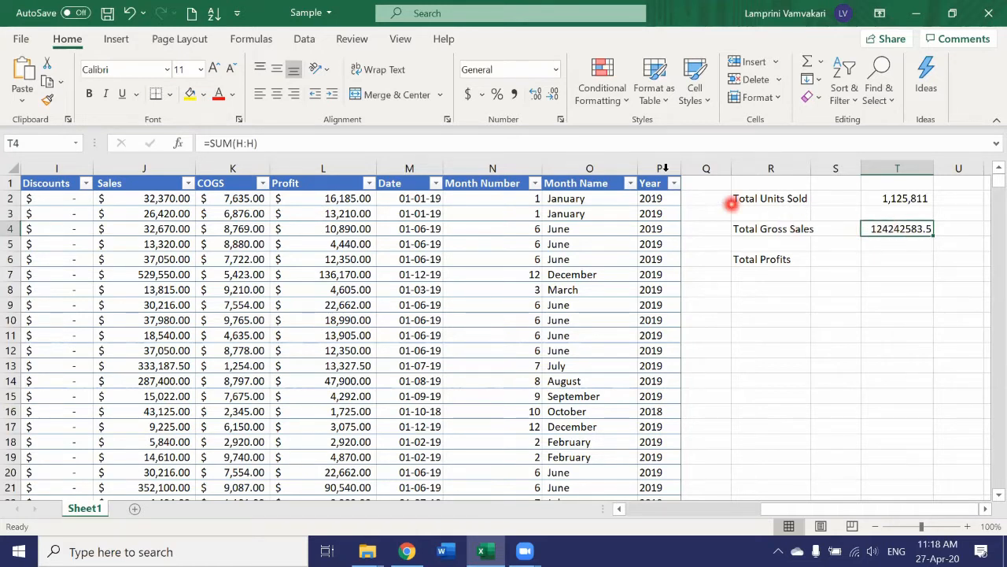
pyautogui.click(468, 95)
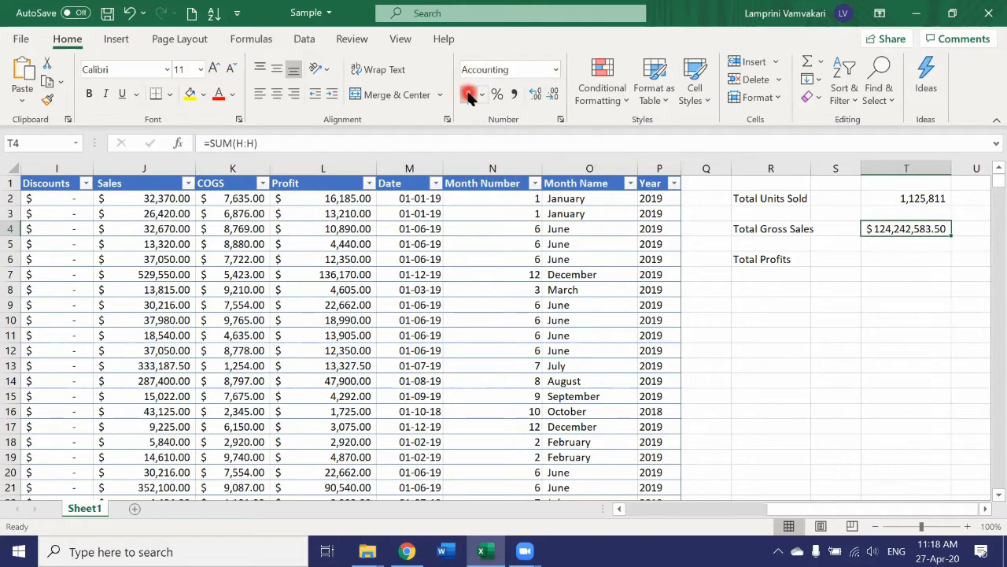
# In cell T6, enter =sum(L:L) to total the Profit column and apply accounting number format.
pyautogui.click(873, 260)
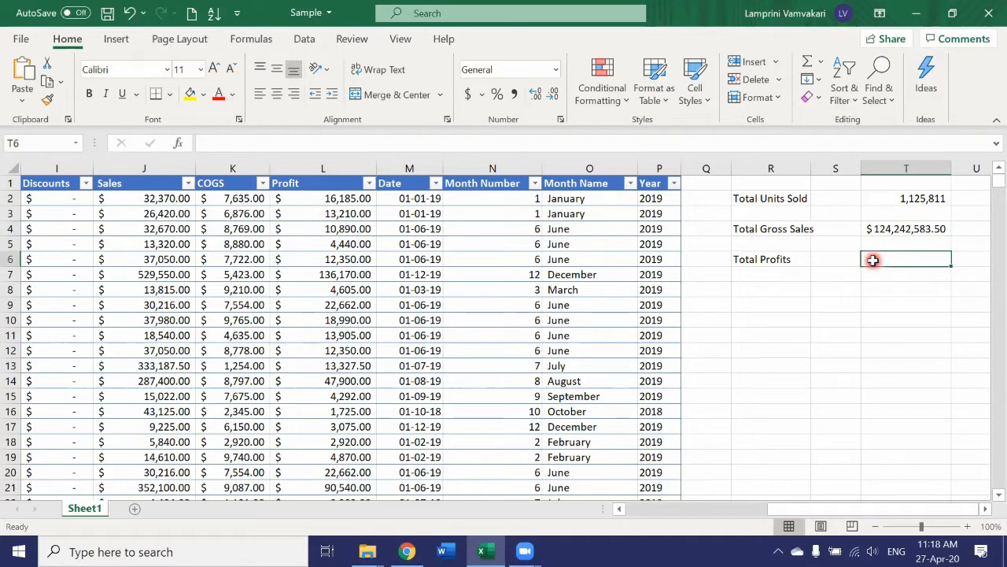
pyautogui.write('=')
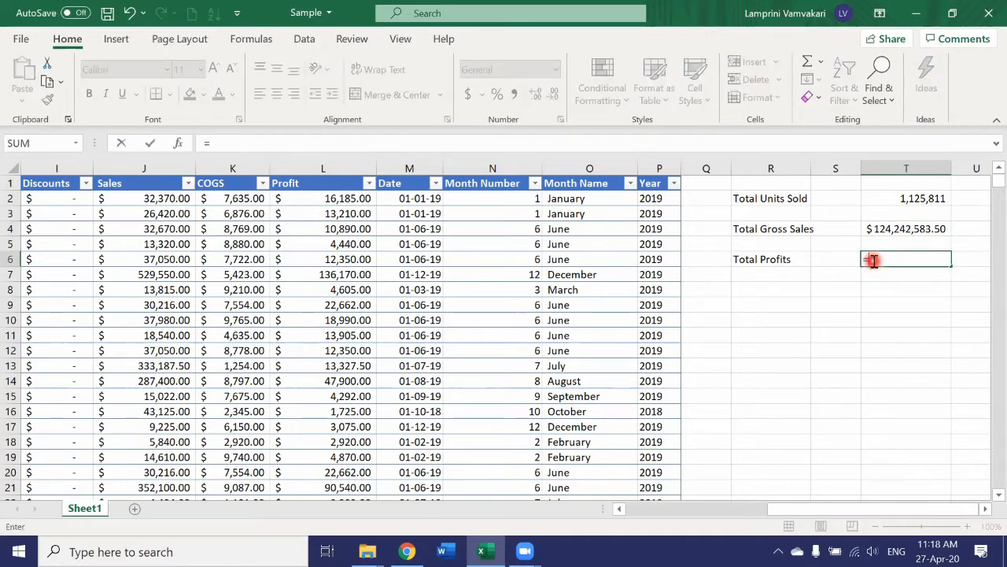
pyautogui.write('sum\\')
pyautogui.press('BackSpace')
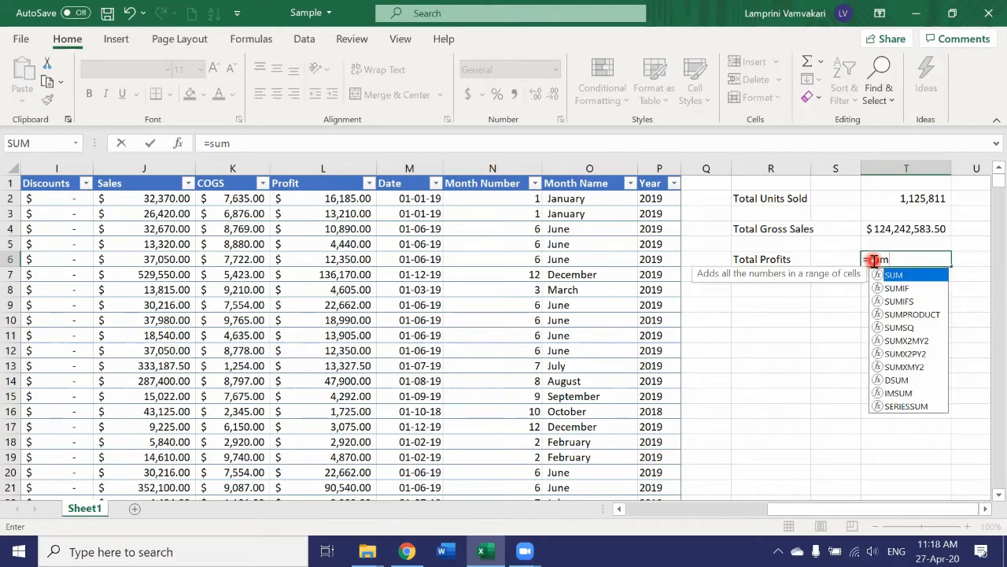
pyautogui.write('(')
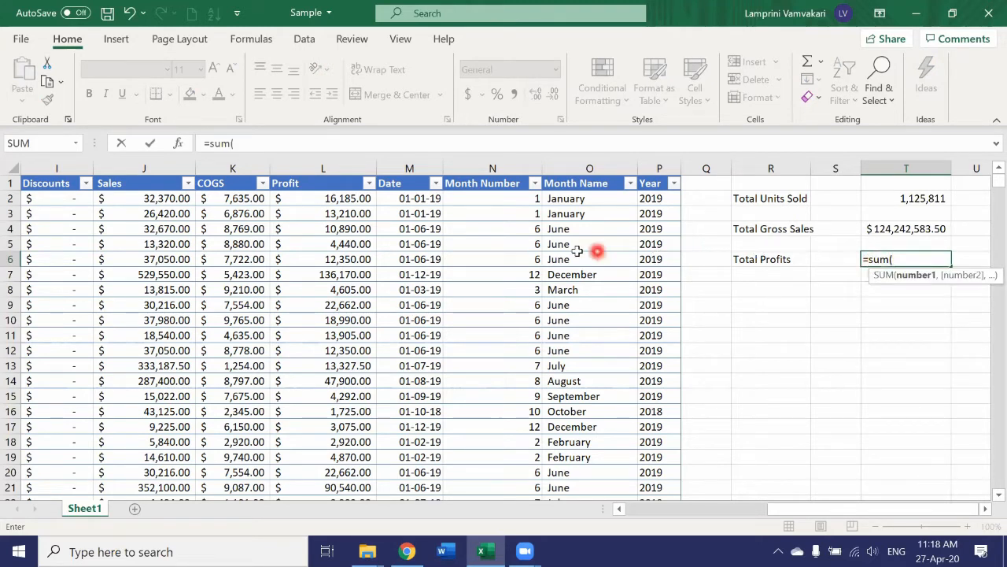
pyautogui.click(306, 162)
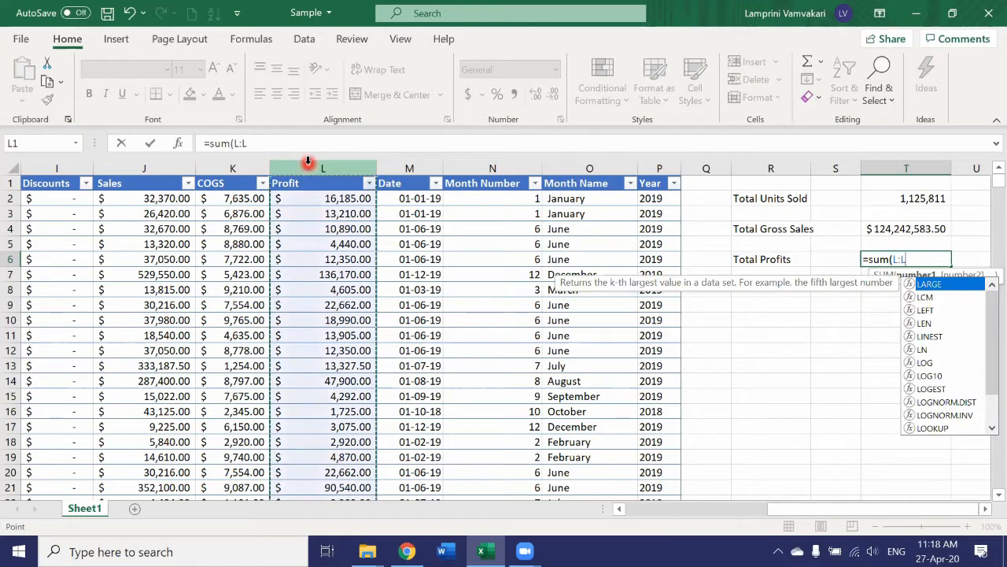
pyautogui.press('Return')
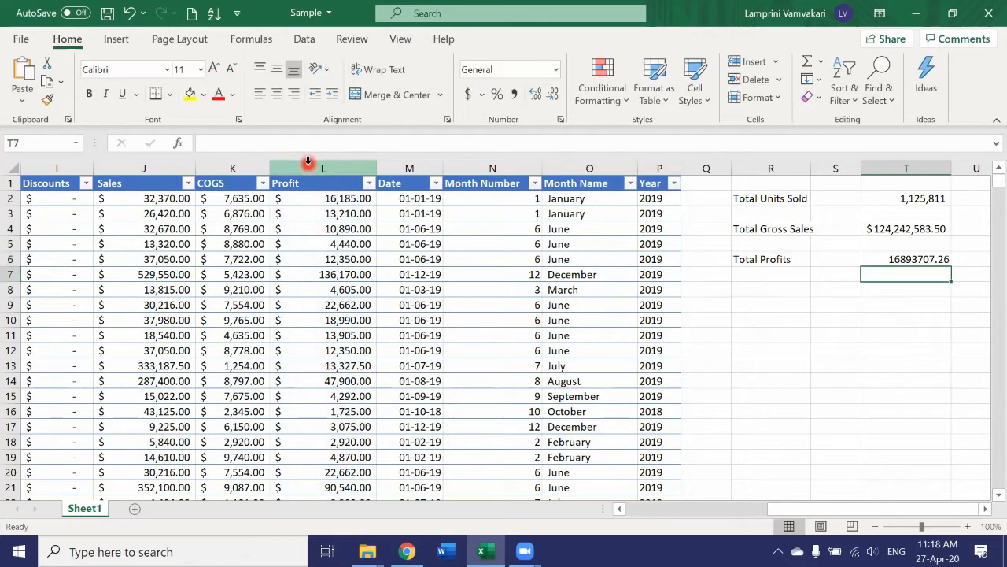
pyautogui.click(892, 259)
pyautogui.click(469, 95)
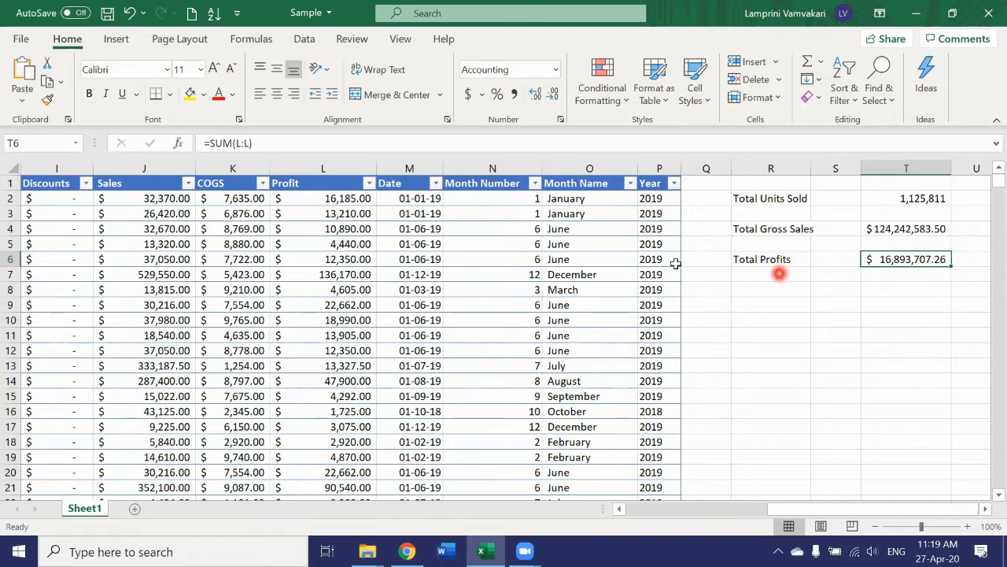
# Draw a rounded rectangle shape about 2.21 by 3.34 inches over the table.
pyautogui.click(115, 39)
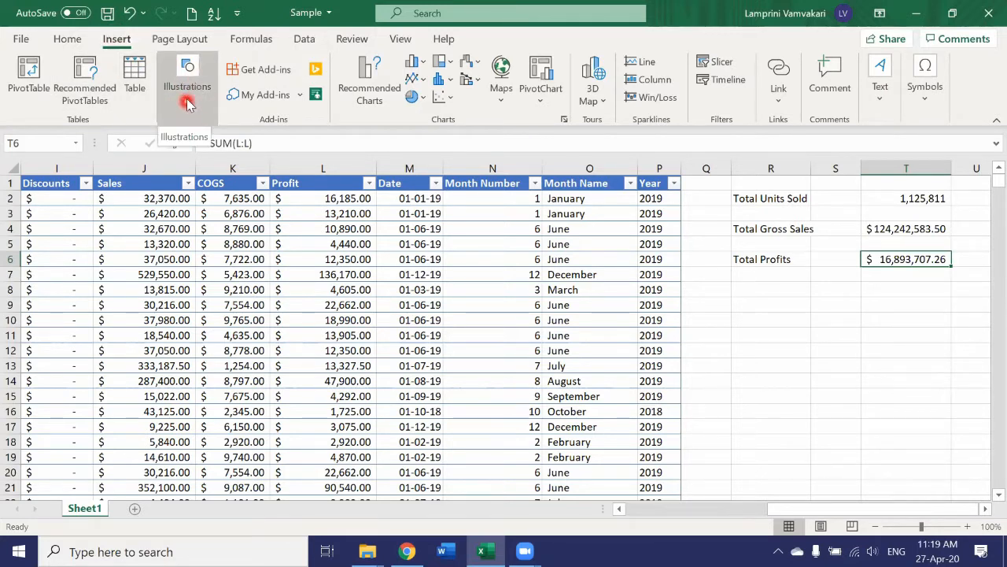
pyautogui.click(188, 96)
pyautogui.click(217, 166)
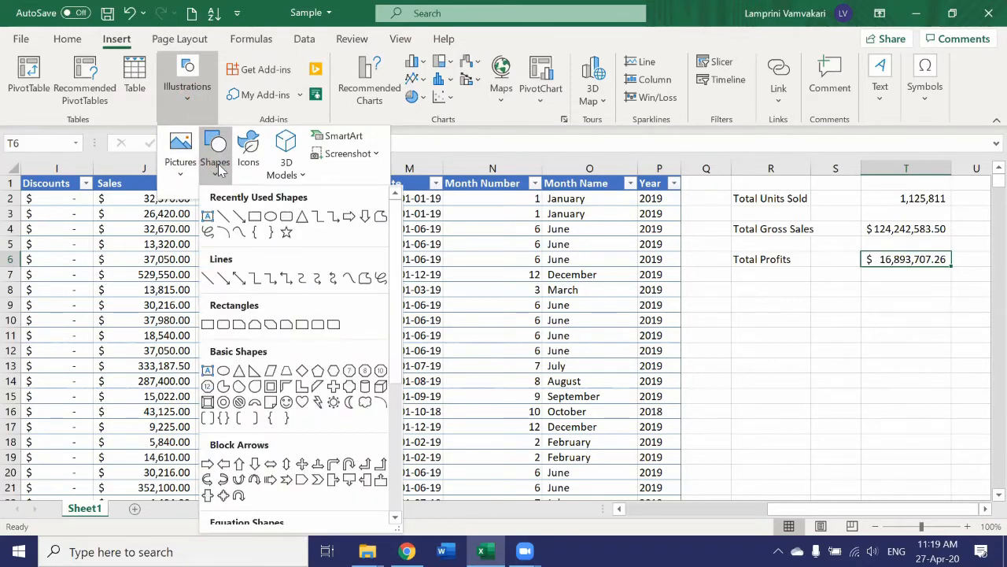
pyautogui.scroll(-5, 293, 275)
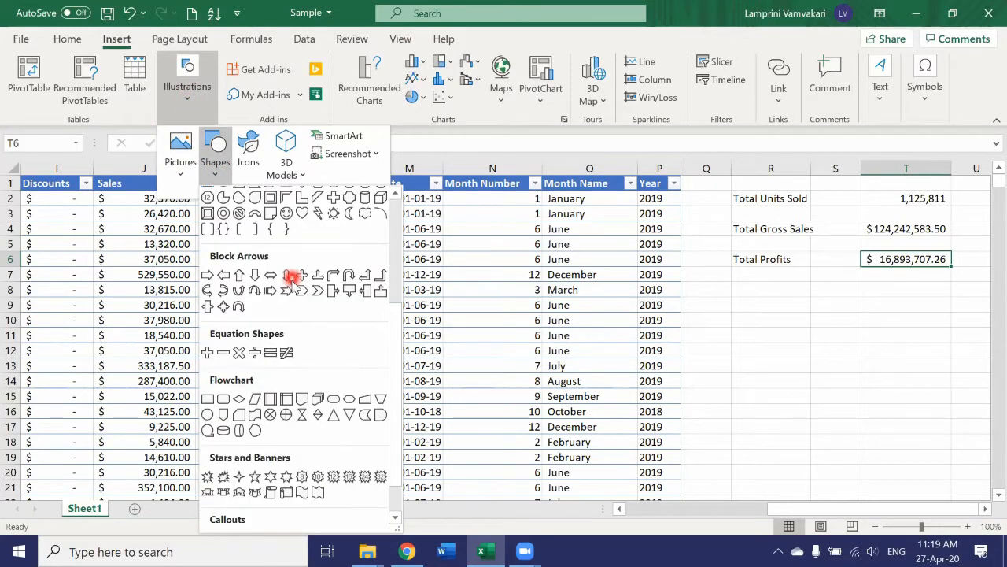
pyautogui.scroll(-1, 292, 277)
pyautogui.scroll(5, 297, 291)
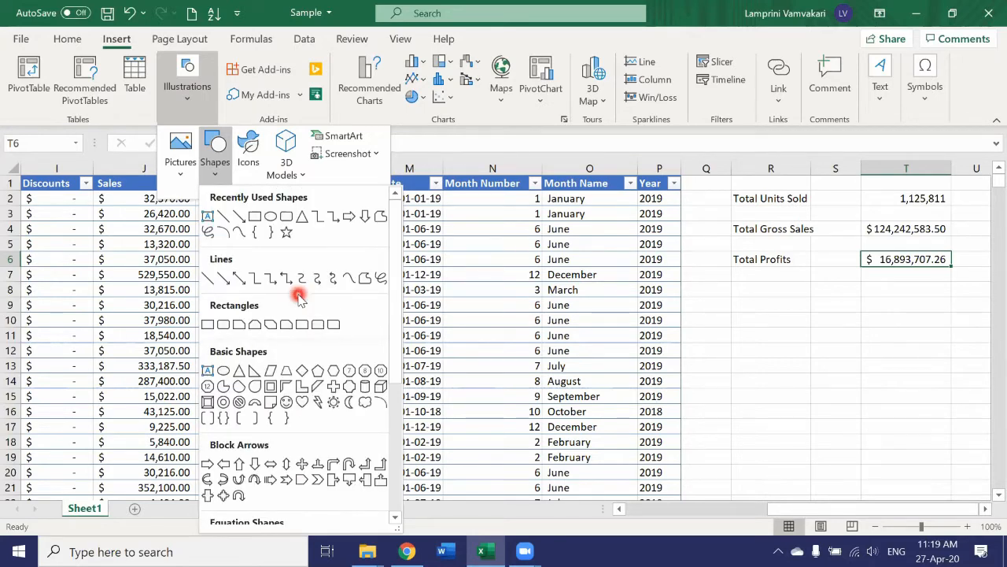
pyautogui.click(282, 212)
pyautogui.moveTo(116, 274); pyautogui.dragTo(368, 440)
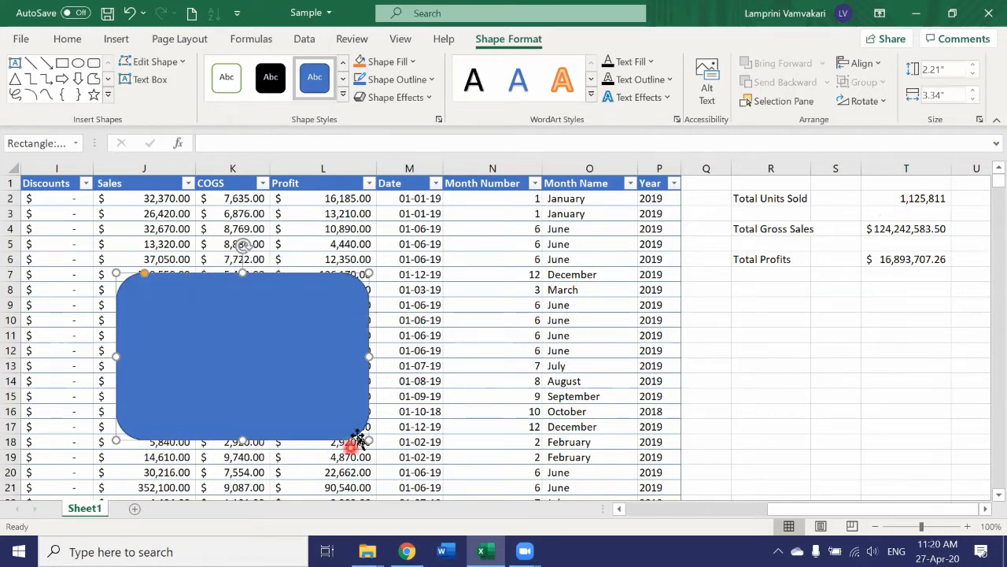
# Link the rectangle's text to cell $T$2 with the formula =$T$2.
pyautogui.click(360, 303)
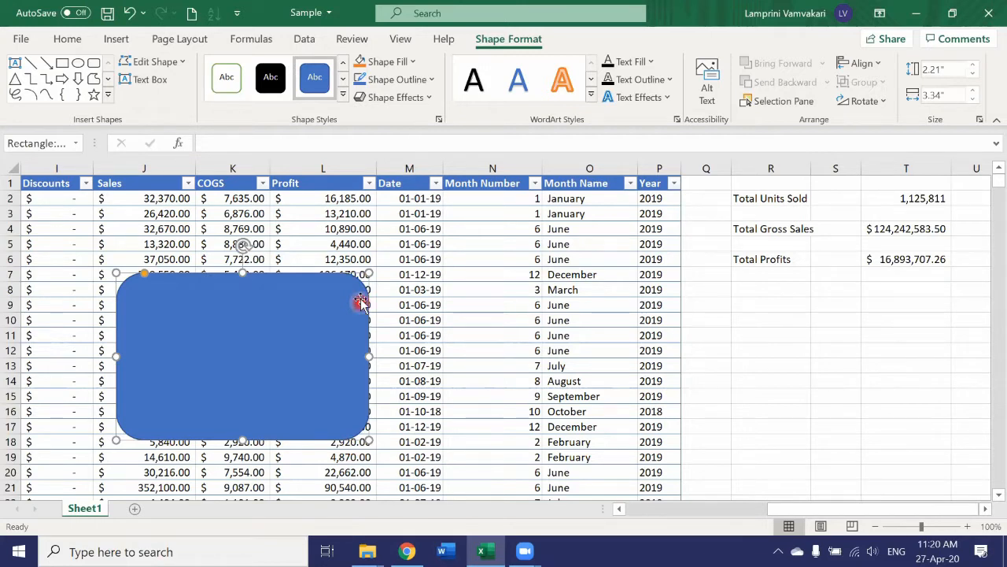
pyautogui.click(206, 143)
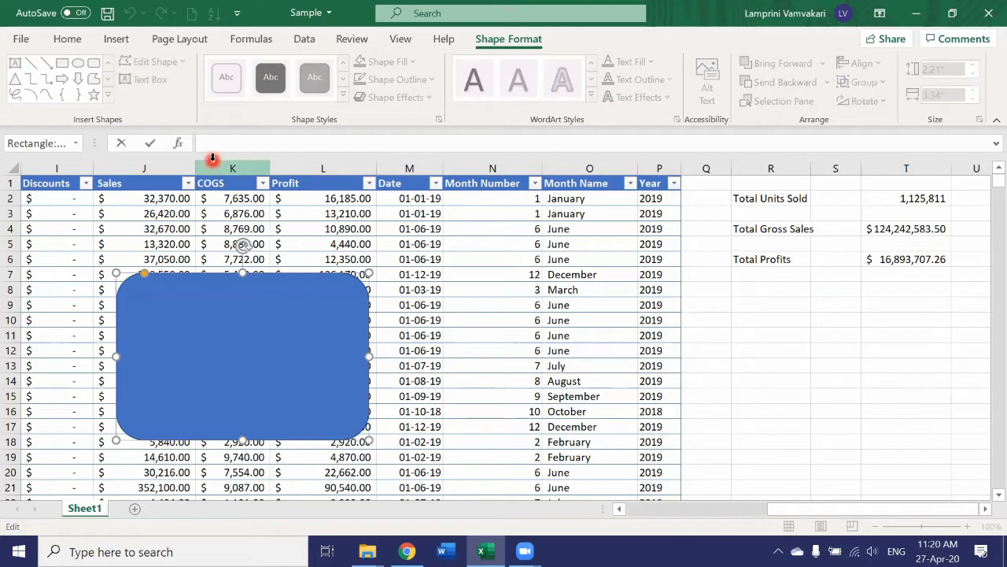
pyautogui.write('=')
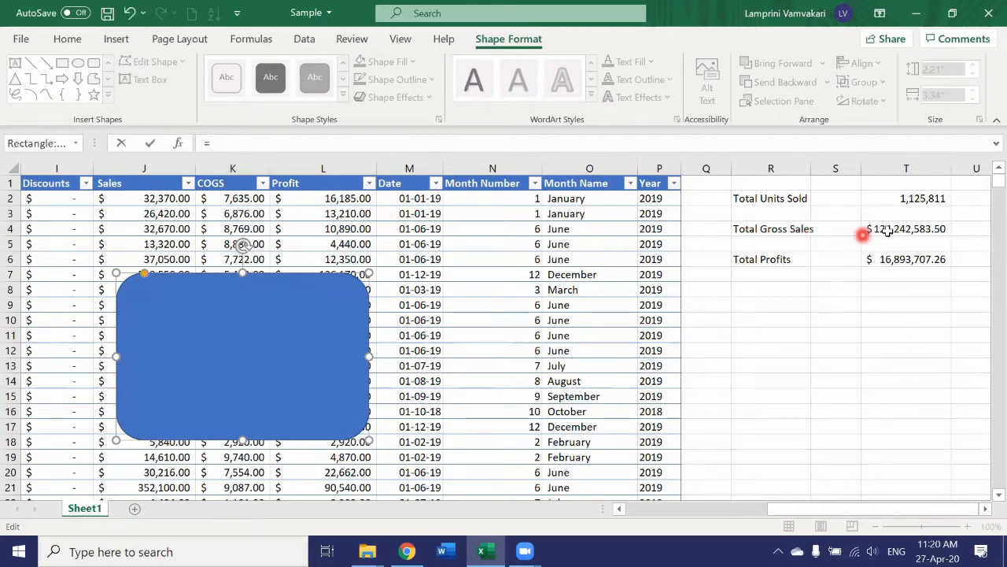
pyautogui.click(911, 199)
pyautogui.press('F4')
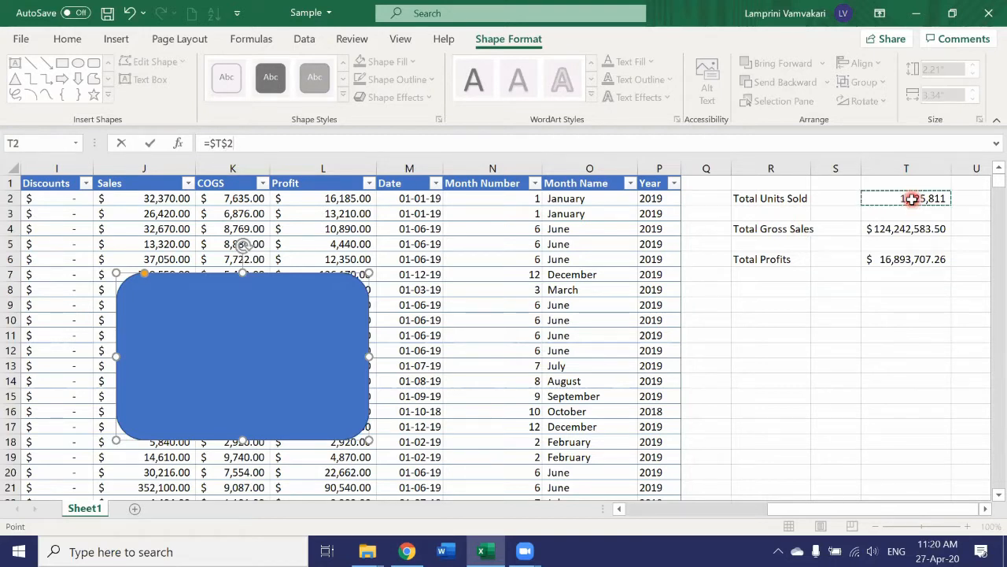
pyautogui.press('Return')
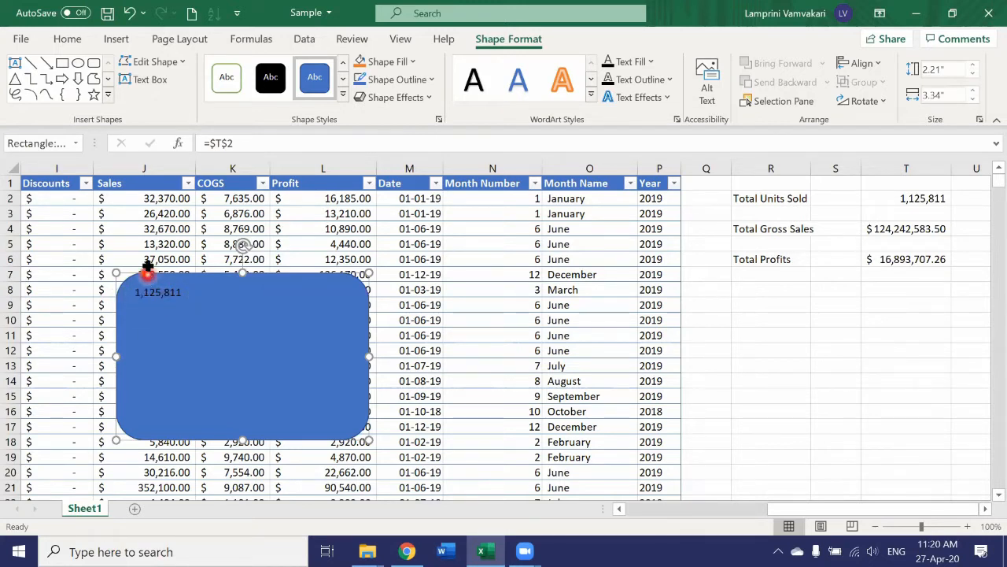
# Make the rectangle's linked text bold at 40 pt.
pyautogui.click(71, 43)
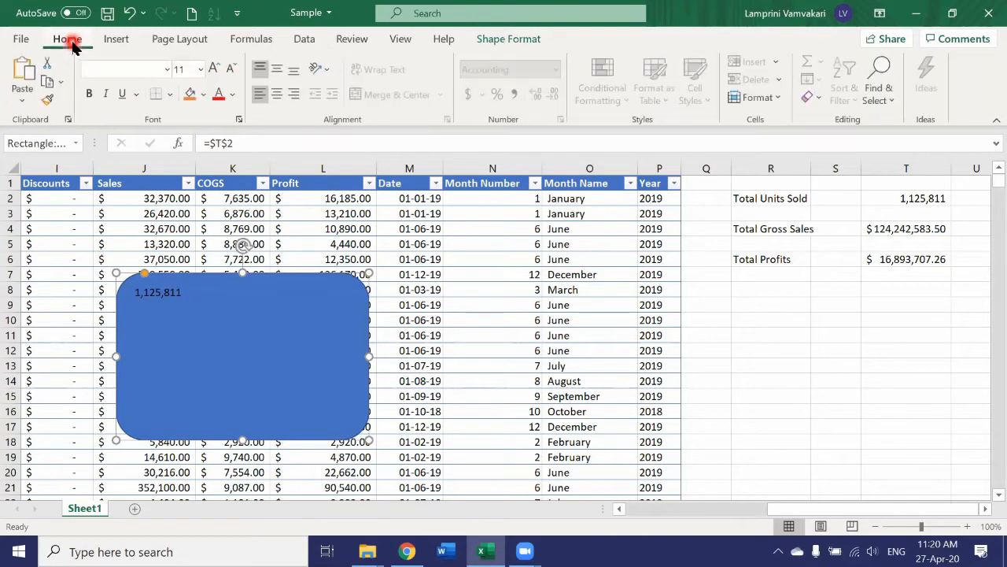
pyautogui.click(85, 98)
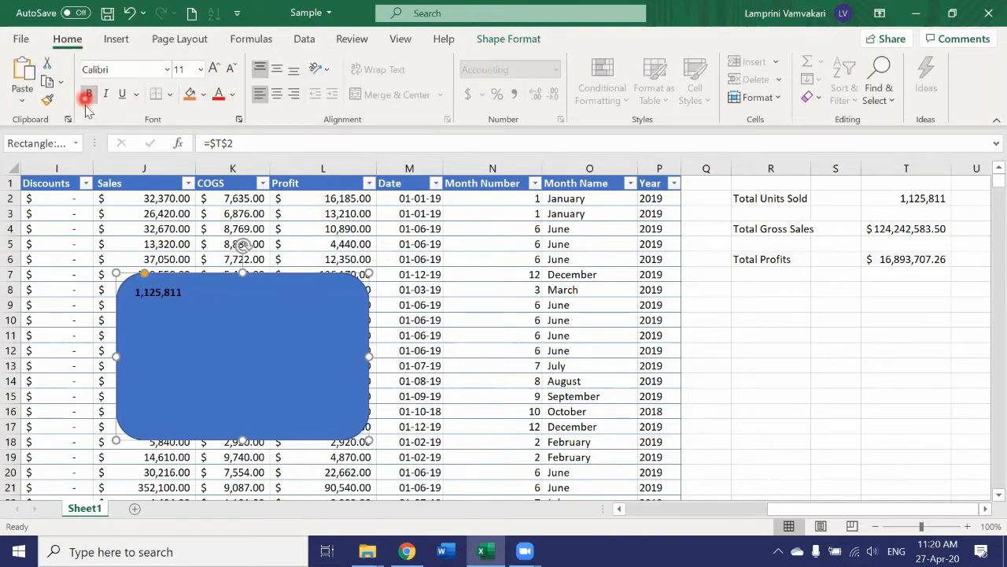
pyautogui.click(200, 69)
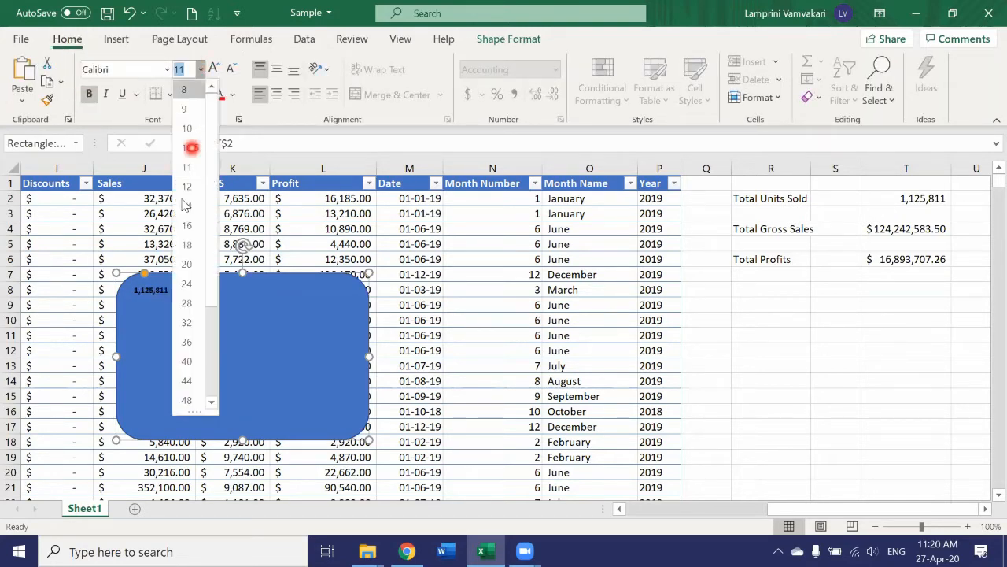
pyautogui.click(196, 360)
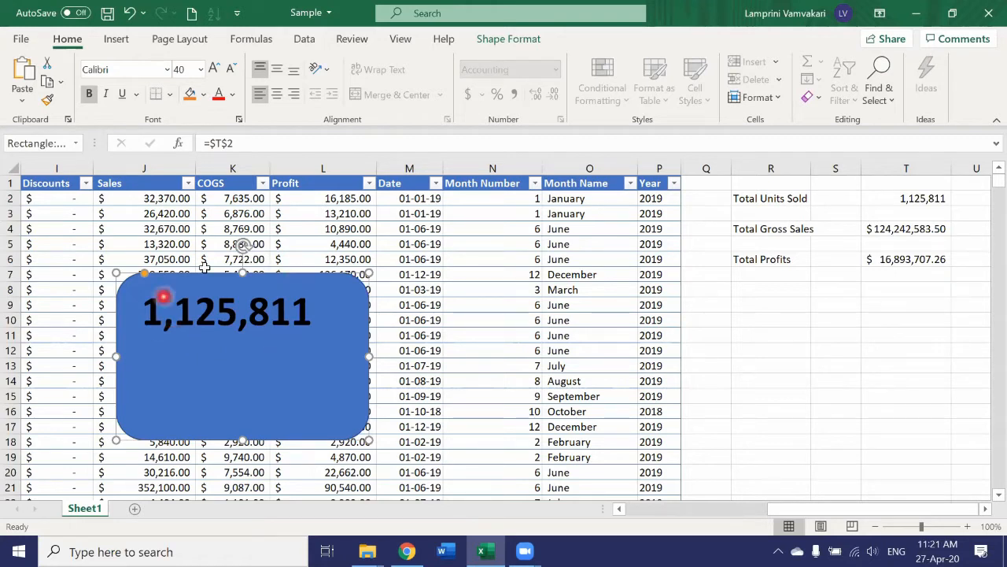
# Move the rectangle further left so it sits near the table's left edge.
pyautogui.moveTo(298, 274); pyautogui.dragTo(220, 272)
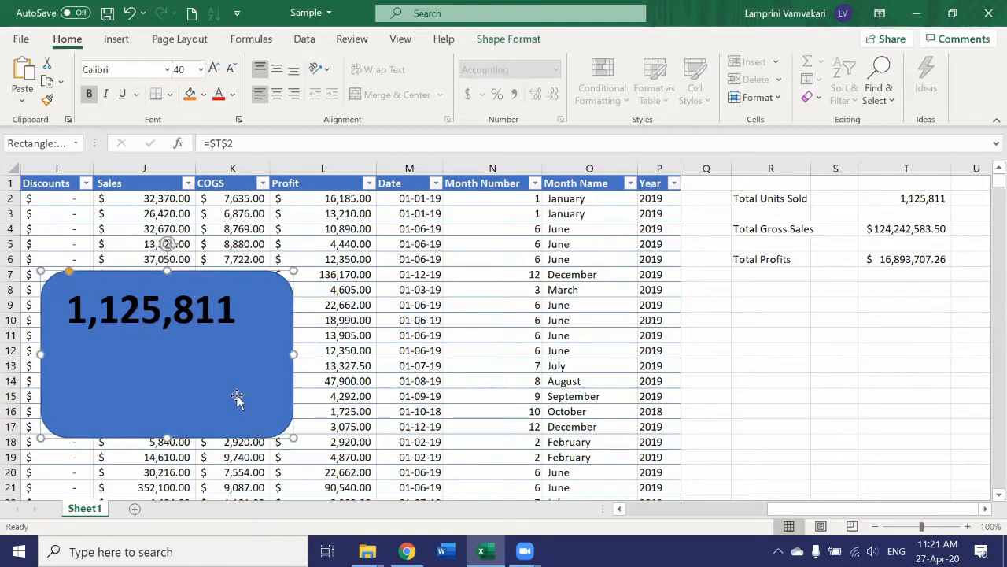
pyautogui.click(190, 410)
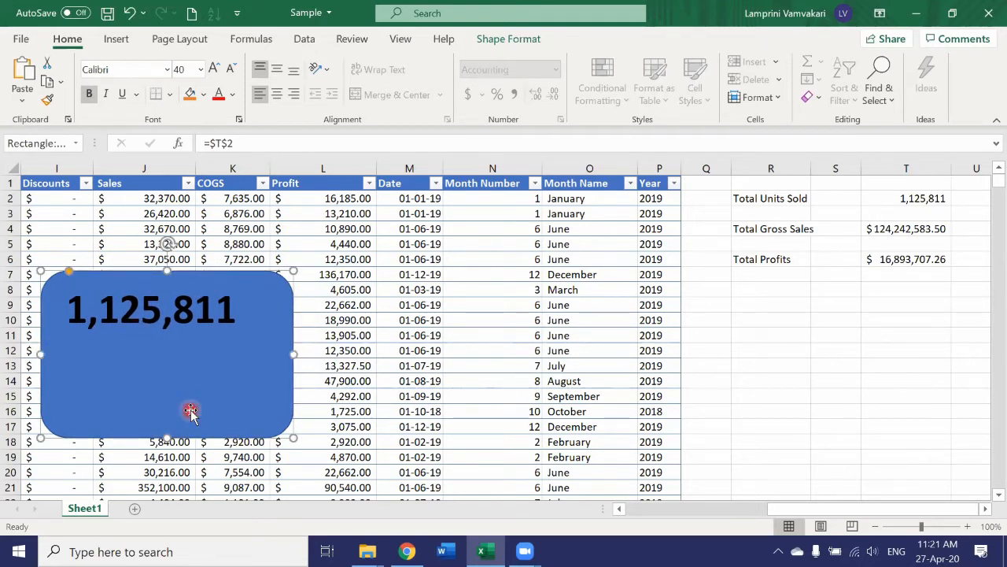
pyautogui.click(193, 380)
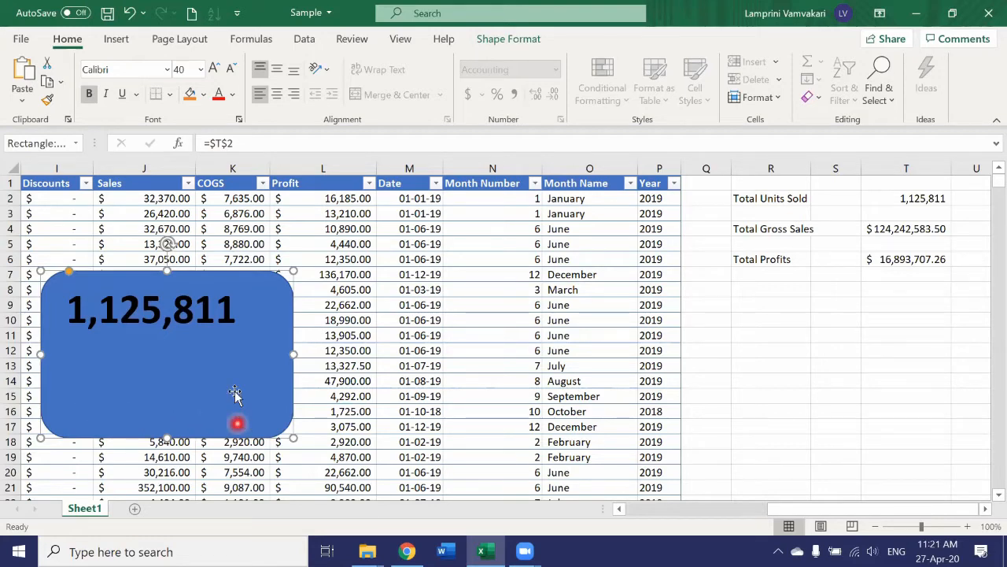
# Insert a text box and enter the label Total Units sold.
pyautogui.click(122, 40)
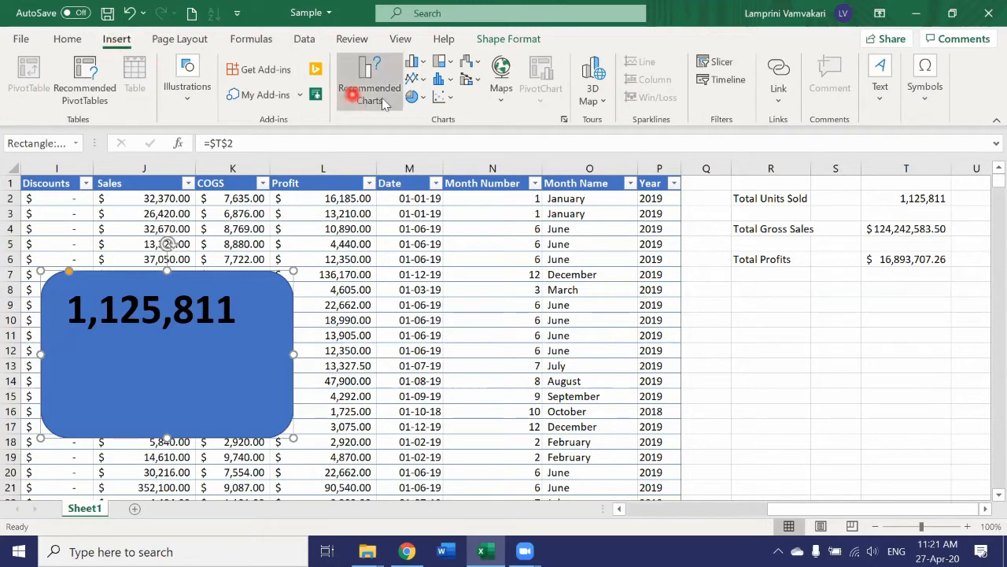
pyautogui.click(883, 93)
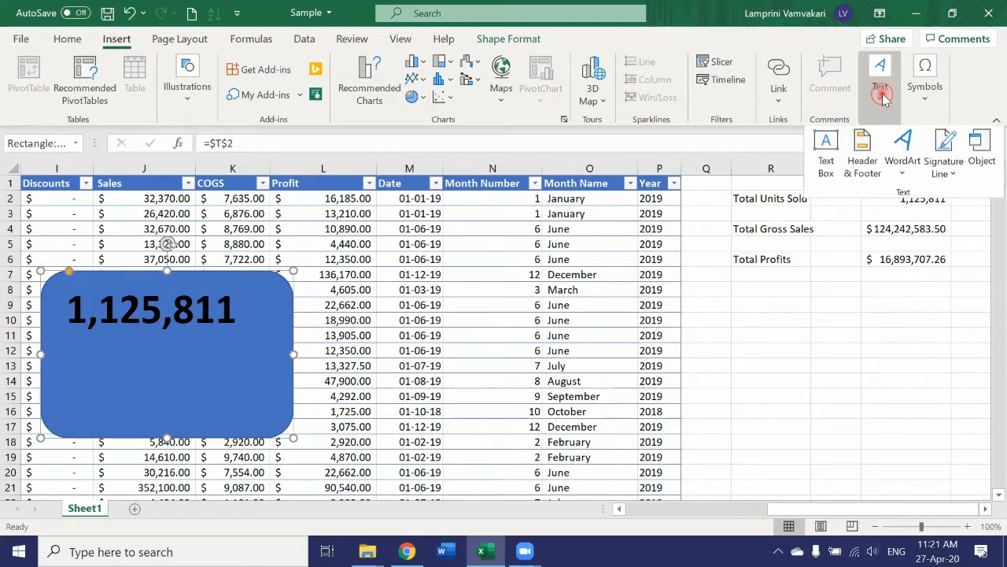
pyautogui.click(836, 159)
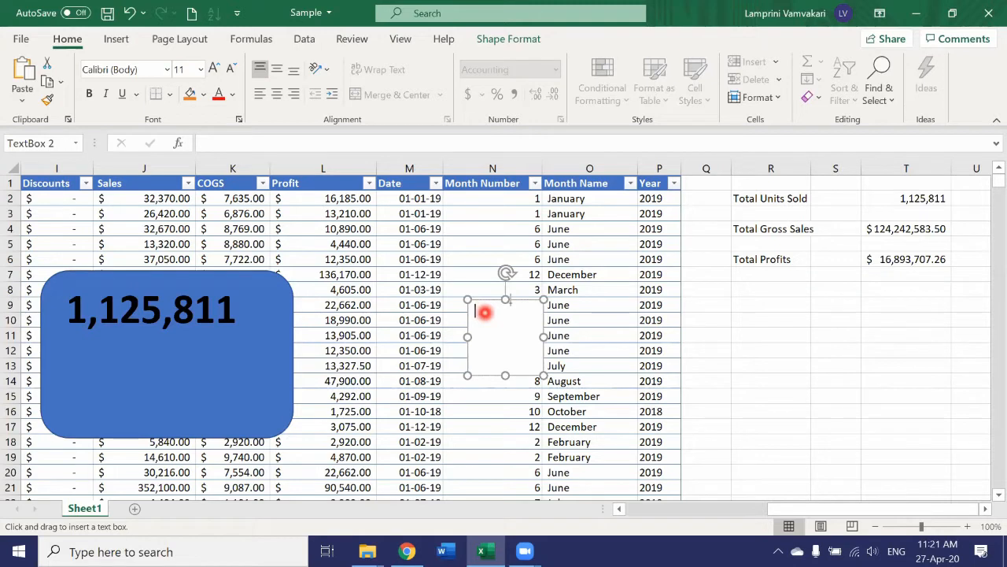
pyautogui.write('Total')
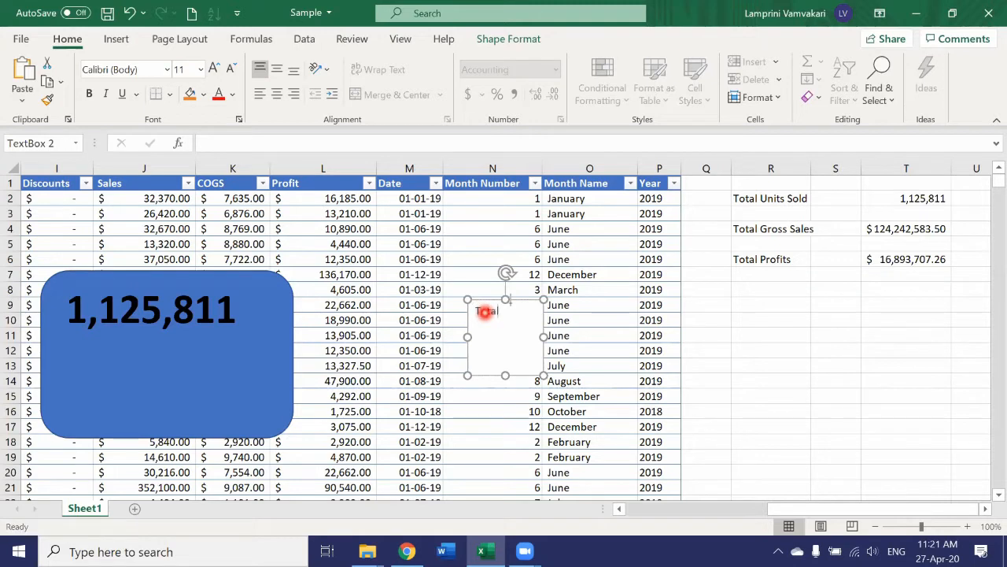
pyautogui.write(' Units sold')
# Move the text box inside the rectangle below the number and make its label bold at 20 pt.
pyautogui.moveTo(519, 297); pyautogui.dragTo(255, 397)
pyautogui.tripleClick(101, 362)
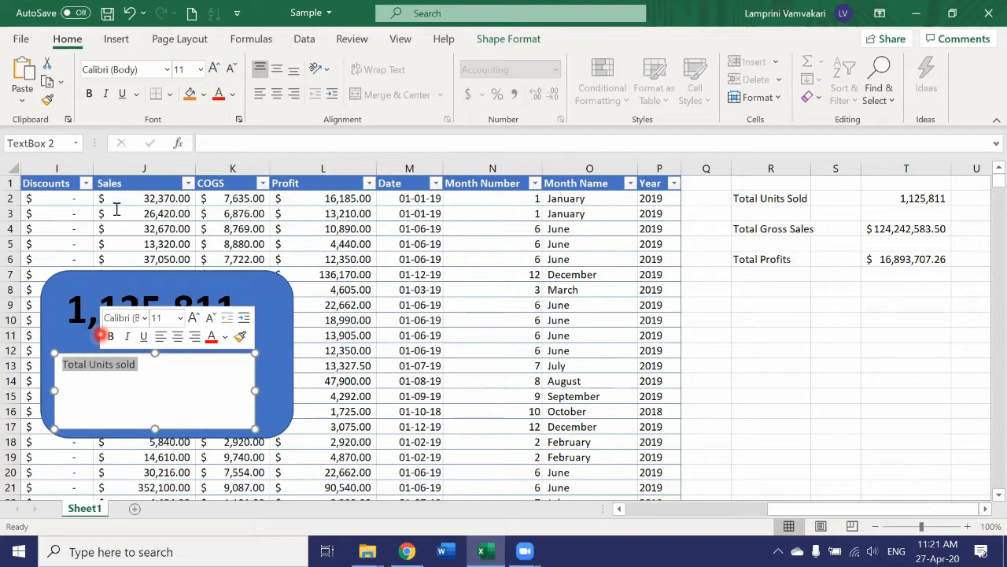
pyautogui.click(89, 97)
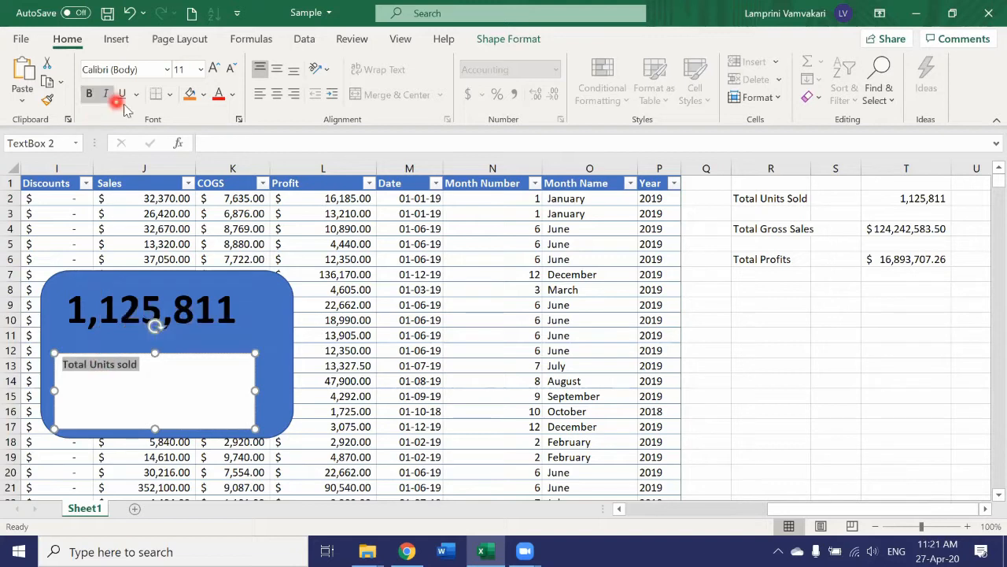
pyautogui.click(201, 69)
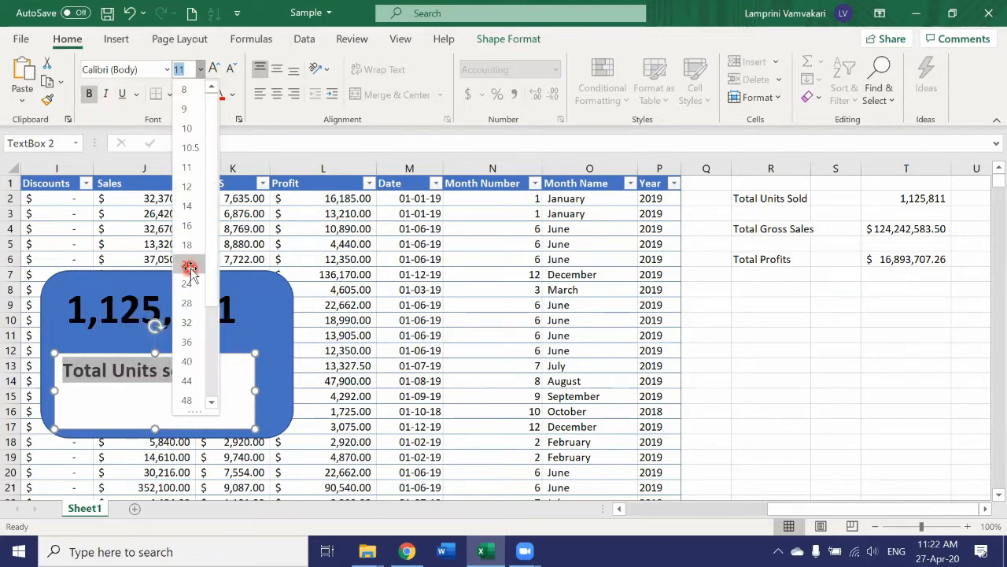
pyautogui.click(189, 265)
# Set the label's font colour to white and give the text box no fill.
pyautogui.click(232, 94)
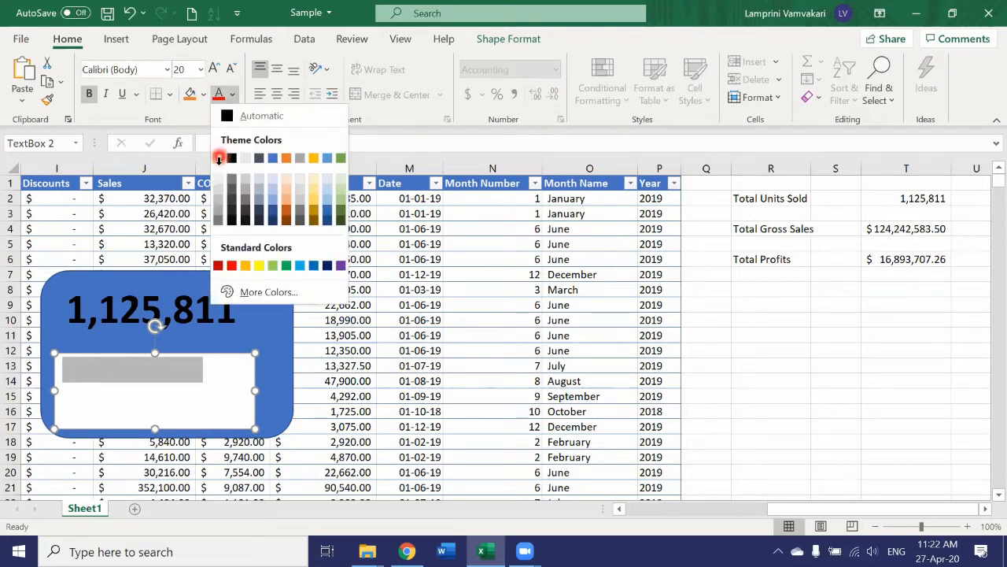
pyautogui.click(218, 159)
pyautogui.rightClick(226, 355)
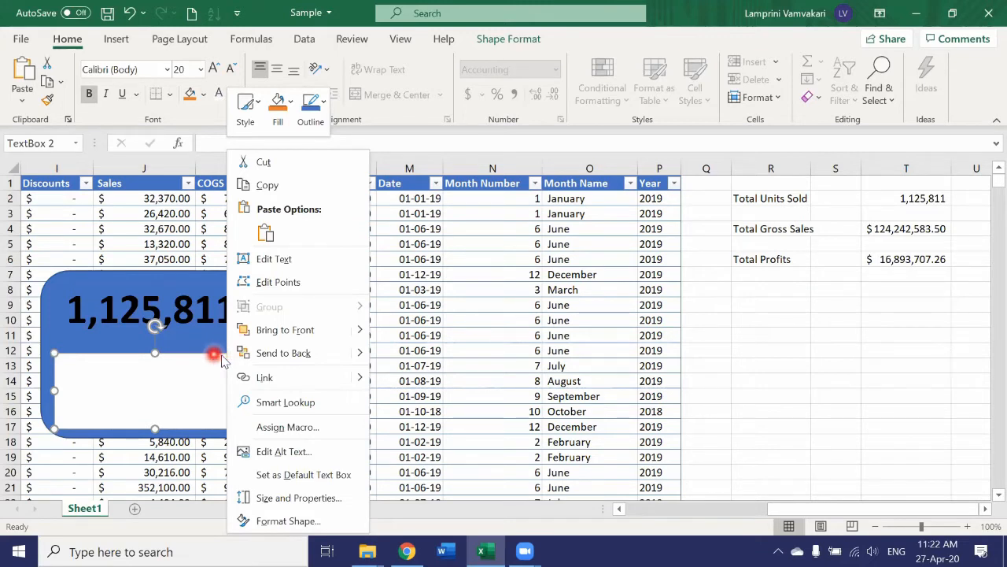
pyautogui.click(293, 111)
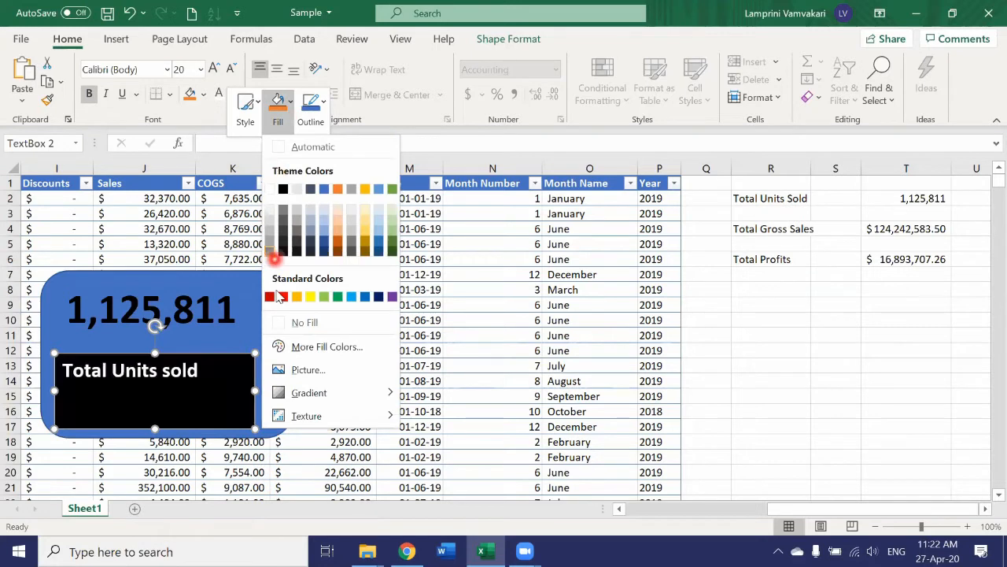
pyautogui.click(304, 323)
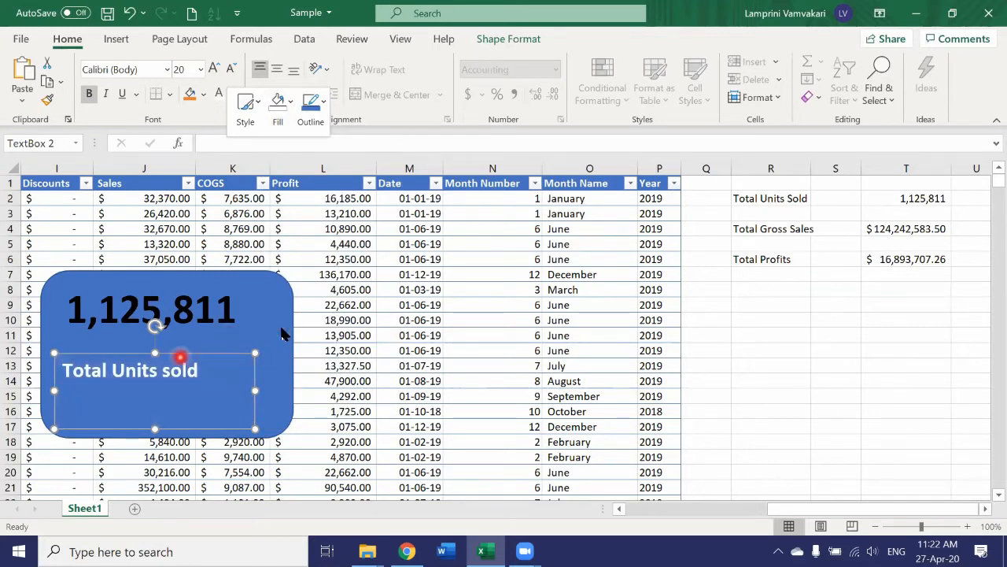
# Shift the rectangle slightly down and to the left beneath its label.
pyautogui.click(282, 334)
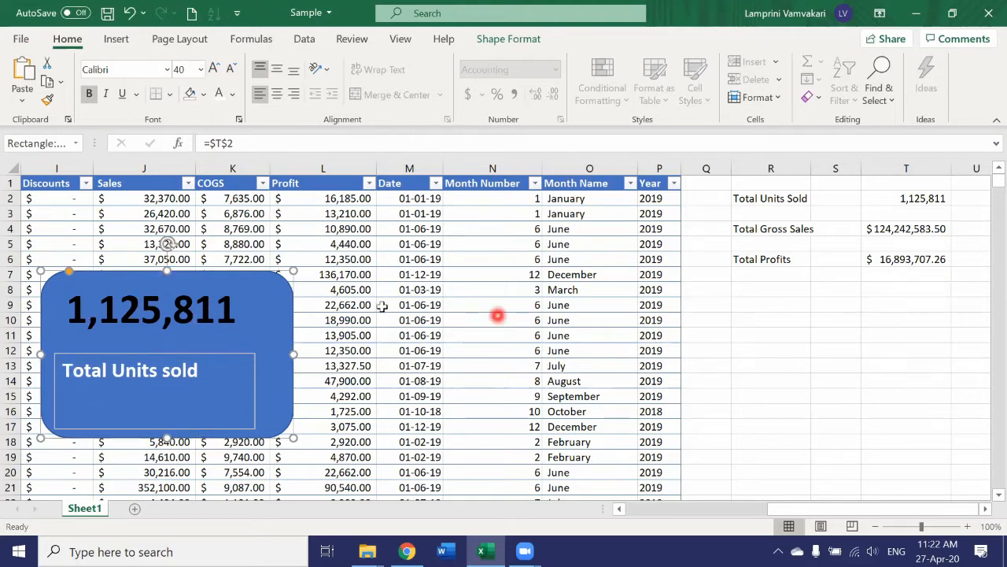
pyautogui.moveTo(293, 310)
pyautogui.mouseDown()
pyautogui.moveTo(585, 317)
pyautogui.moveTo(668, 337)
pyautogui.moveTo(260, 329)
pyautogui.moveTo(281, 325)
pyautogui.mouseUp()
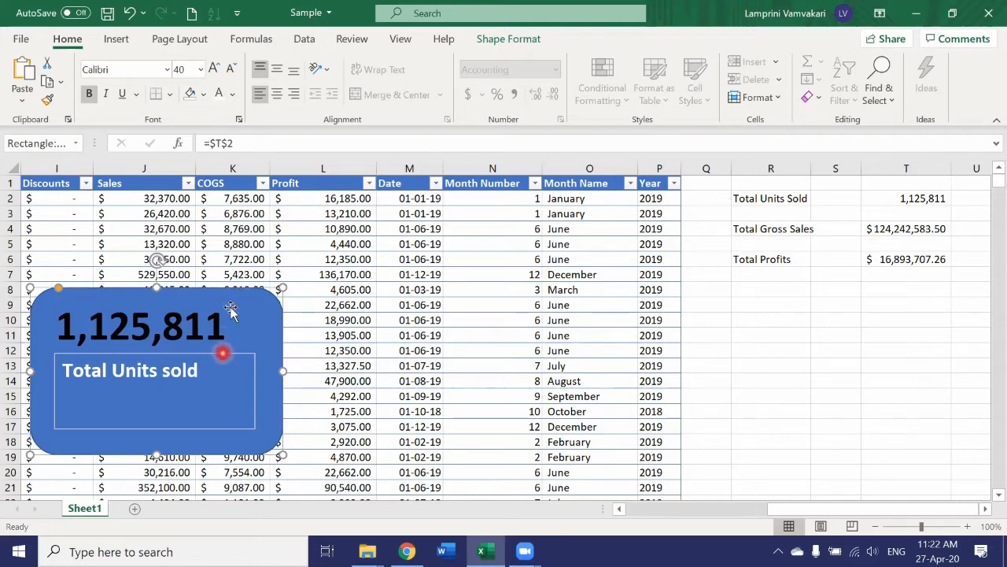
# Group the rectangle with its text box and move the group below the summary totals.
pyautogui.click(223, 353)
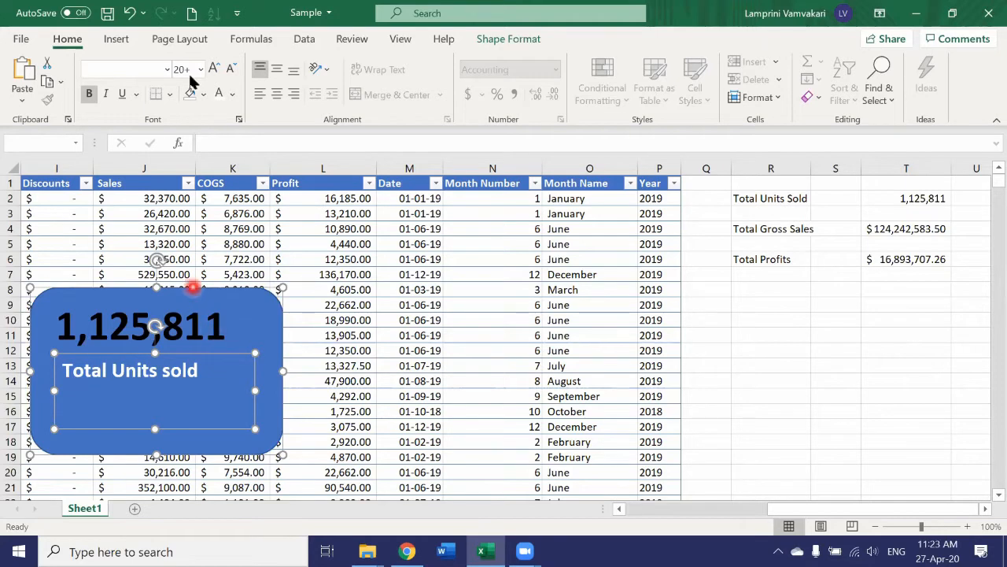
pyautogui.click(188, 46)
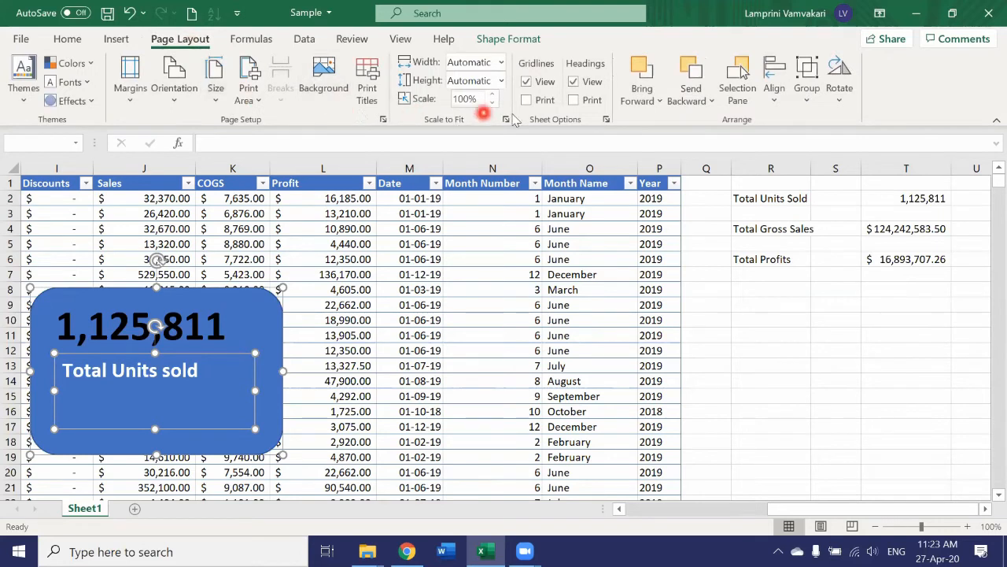
pyautogui.click(810, 90)
pyautogui.click(809, 125)
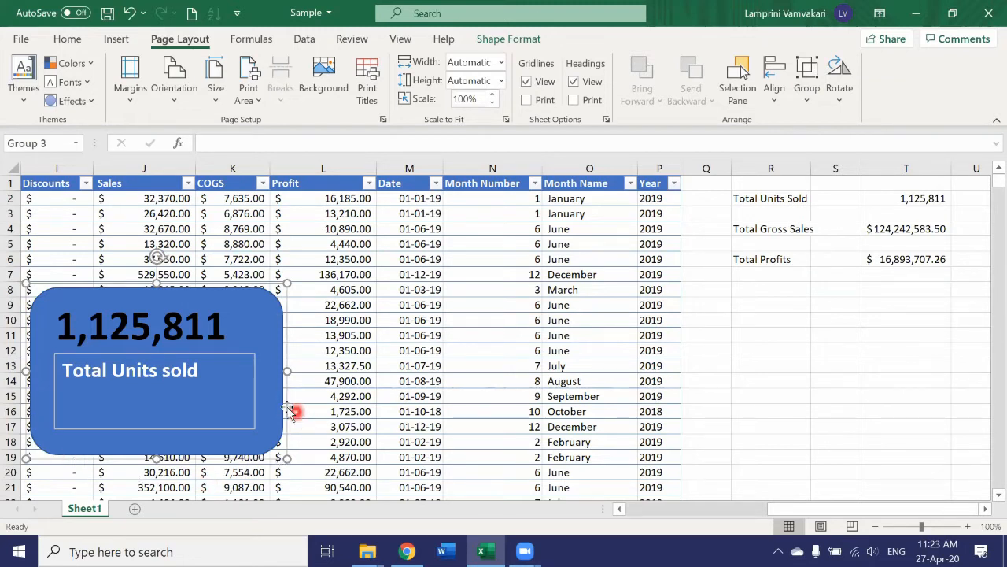
pyautogui.moveTo(287, 408); pyautogui.dragTo(962, 400)
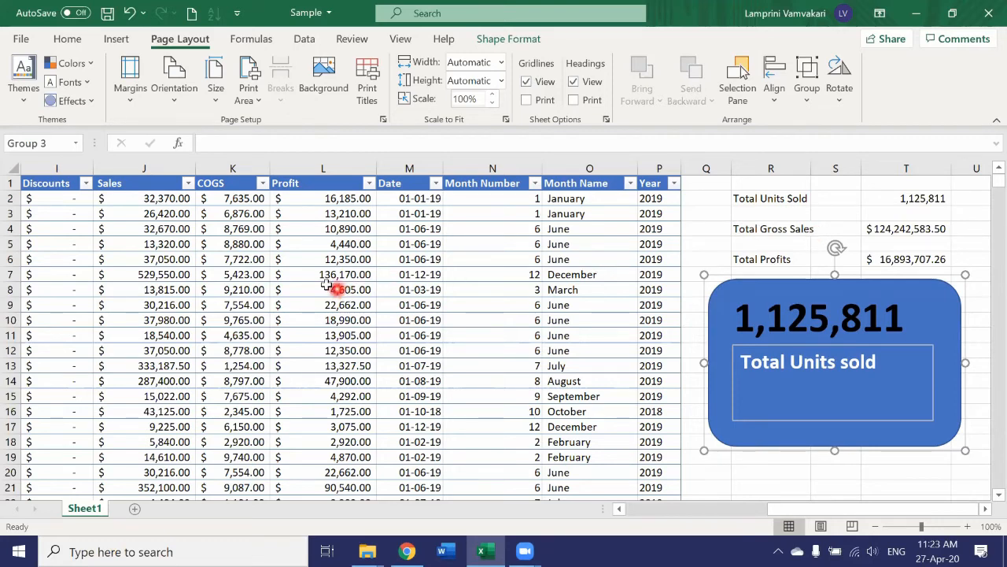
# Insert an oval shape over the left part of the table.
pyautogui.click(116, 39)
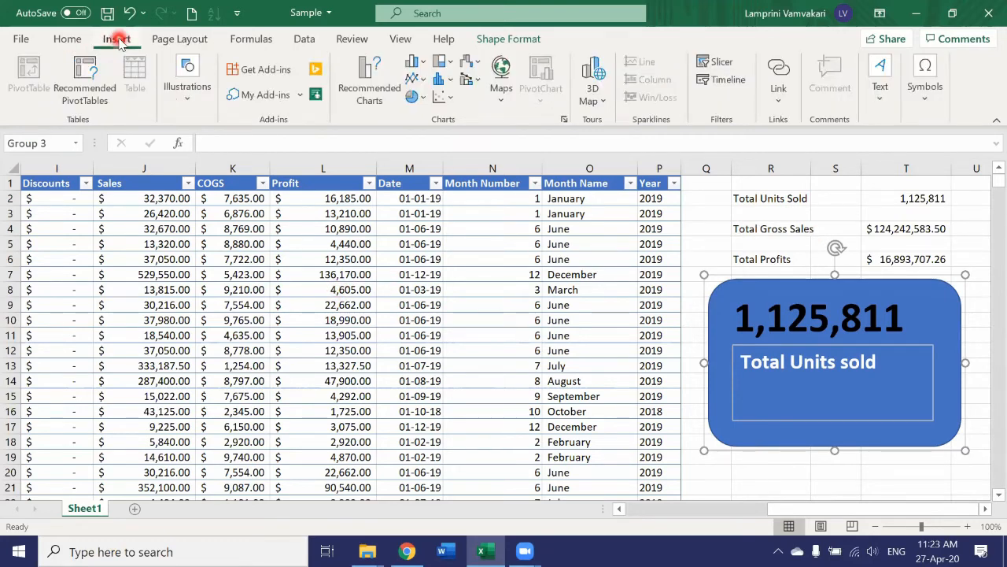
pyautogui.click(187, 88)
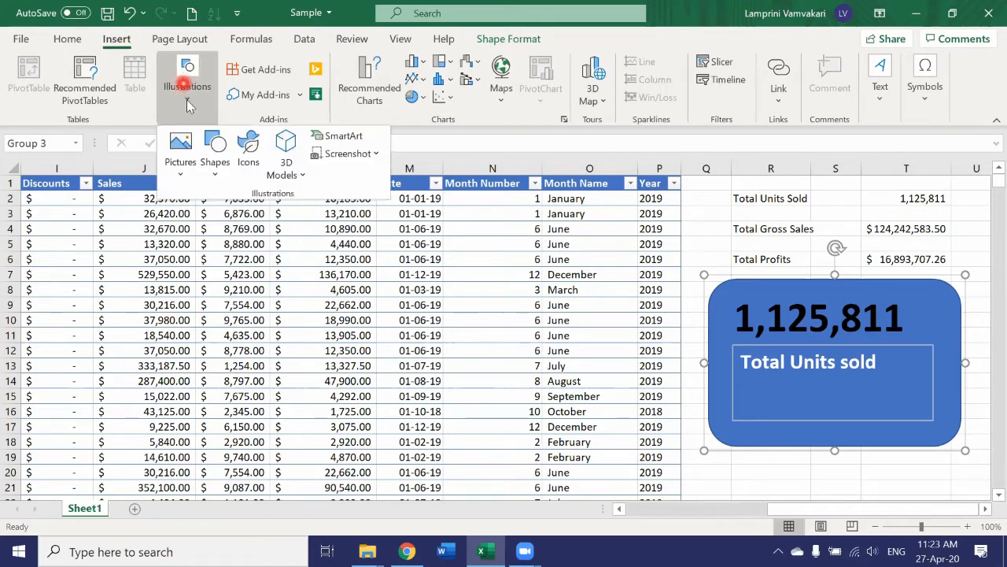
pyautogui.click(216, 161)
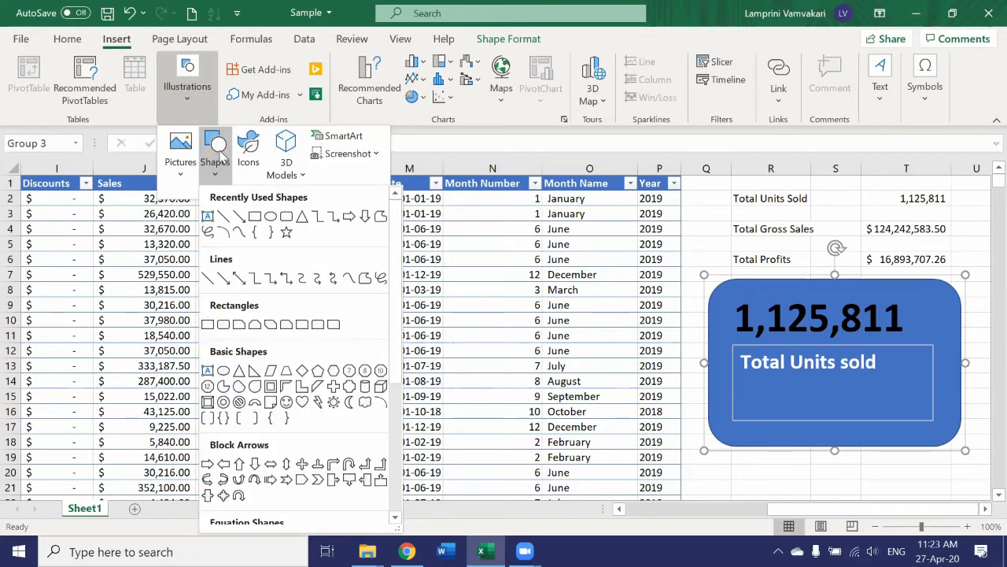
pyautogui.click(270, 216)
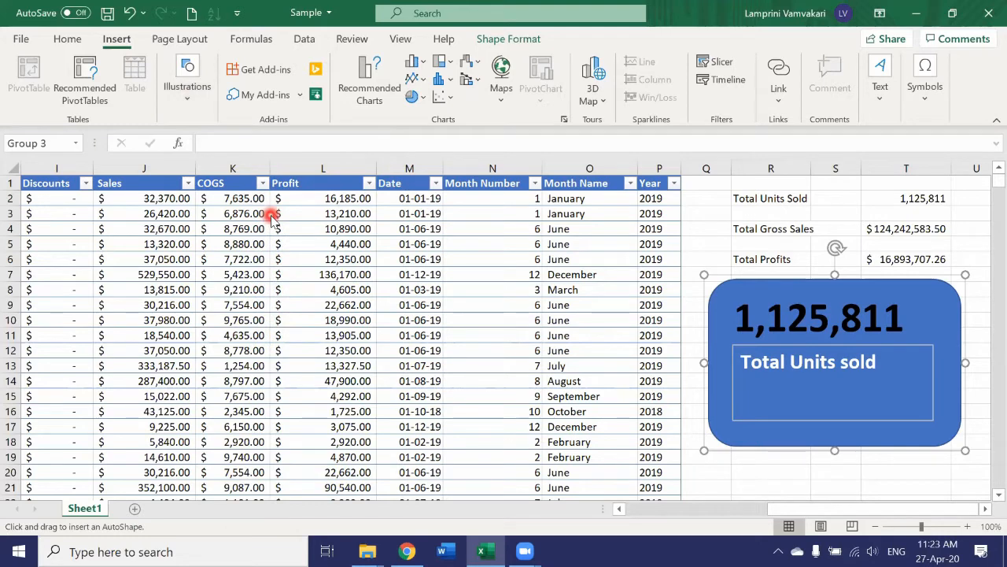
pyautogui.moveTo(370, 456); pyautogui.dragTo(370, 458)
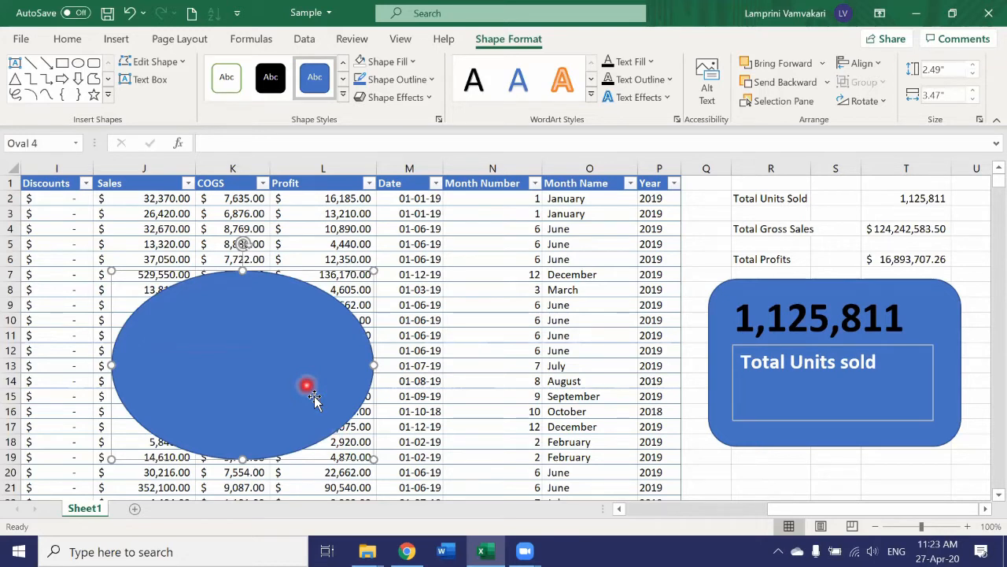
# Fill the oval with a light orange colour.
pyautogui.click(543, 44)
pyautogui.click(517, 45)
pyautogui.click(473, 44)
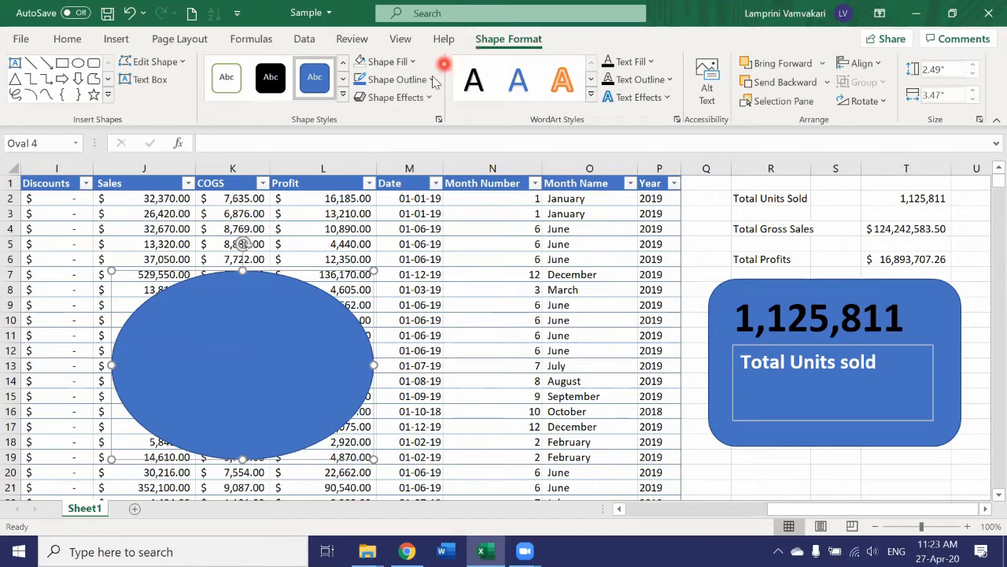
pyautogui.click(411, 63)
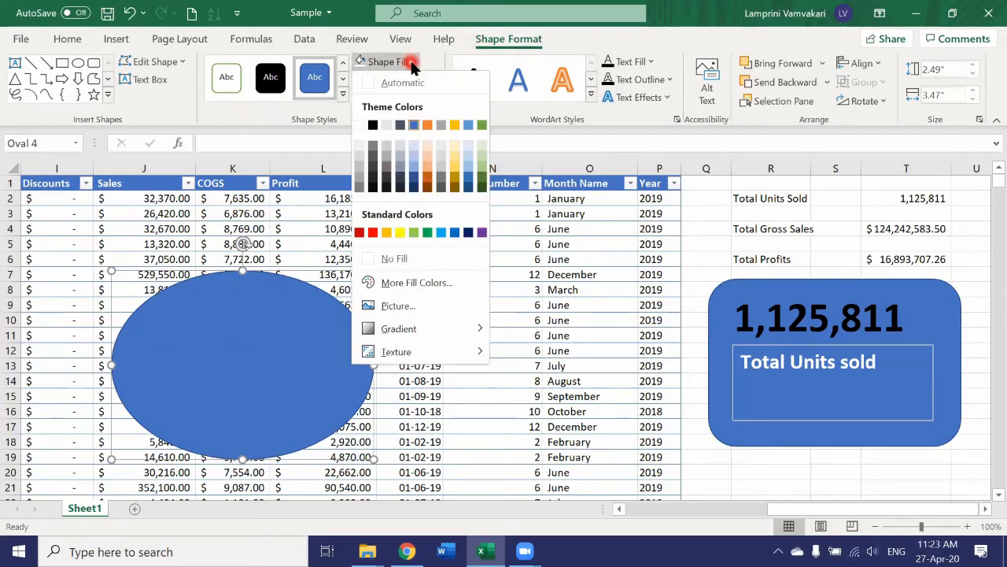
pyautogui.click(427, 167)
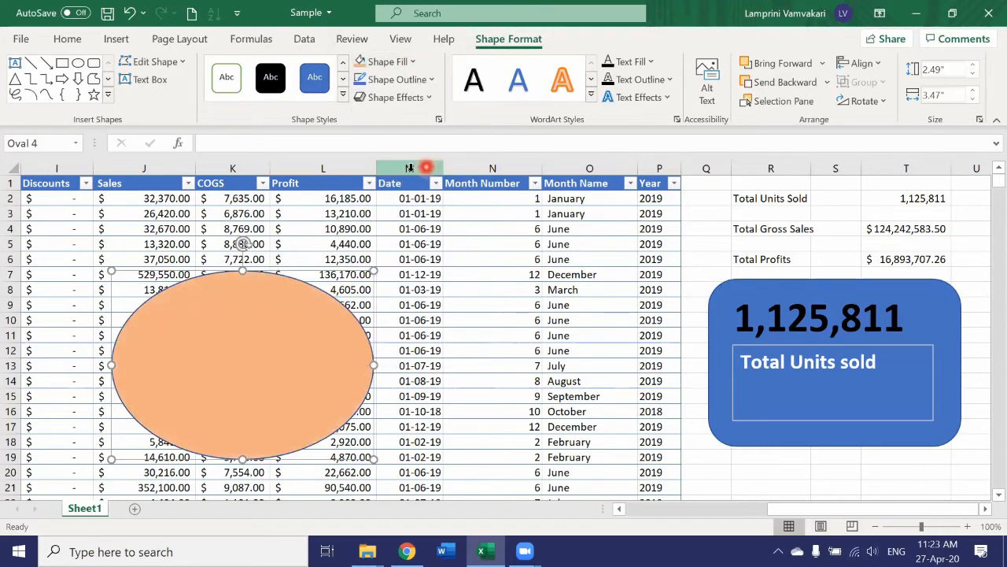
# Link the oval's text to the Total Gross Sales value in cell T4 with a formula.
pyautogui.click(232, 305)
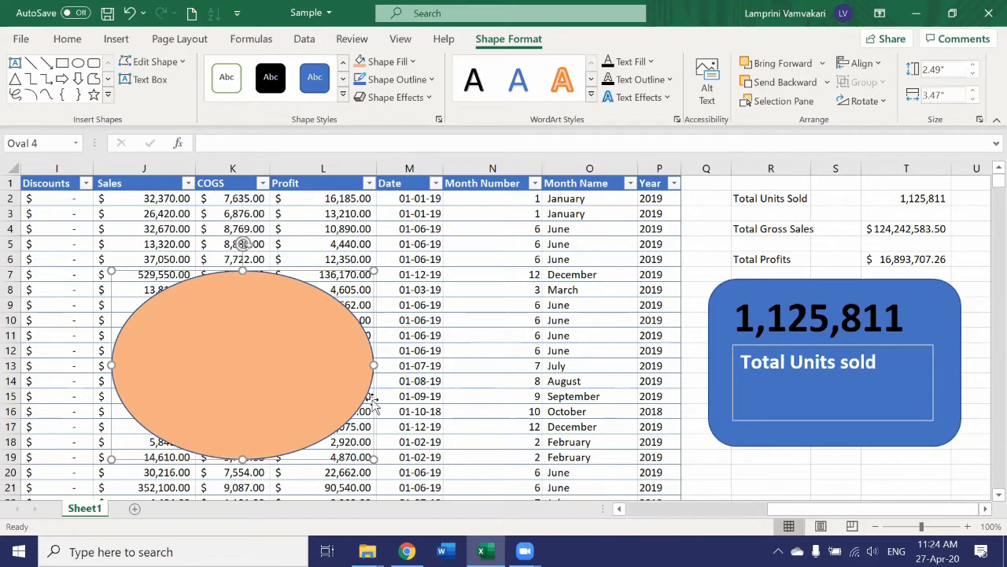
pyautogui.click(234, 141)
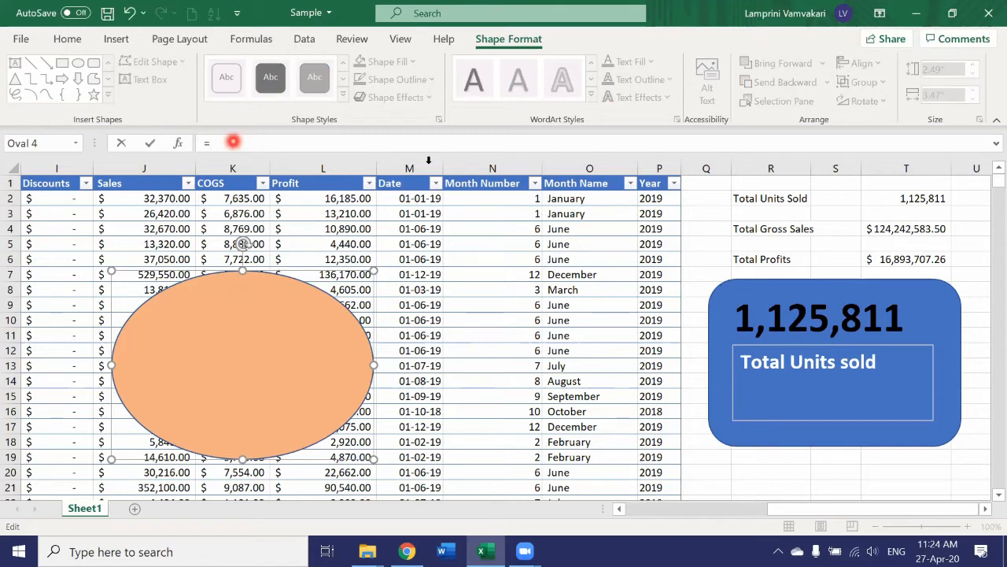
pyautogui.click(885, 228)
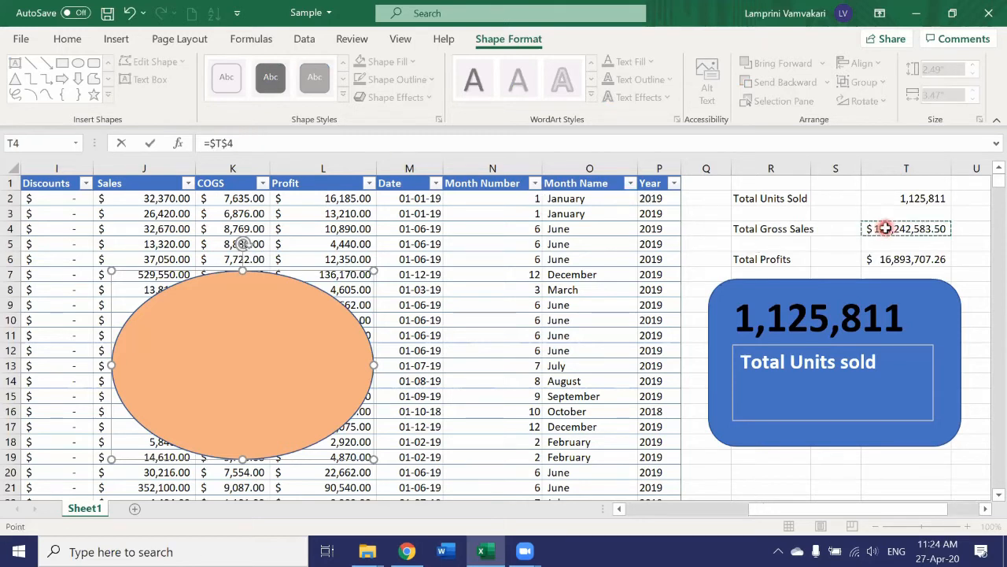
pyautogui.press('Return')
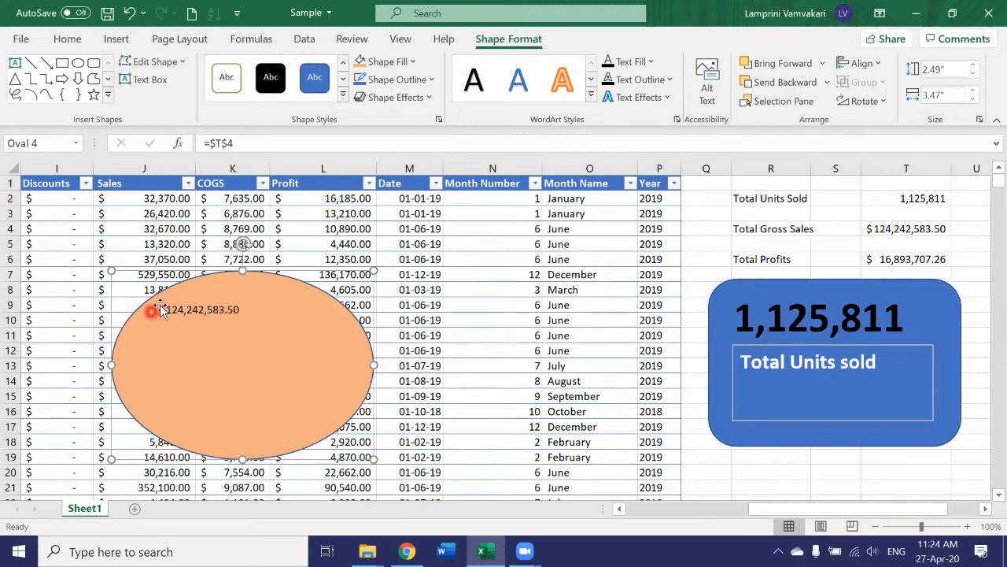
# Make the oval's number bold at 20 pt.
pyautogui.click(90, 315)
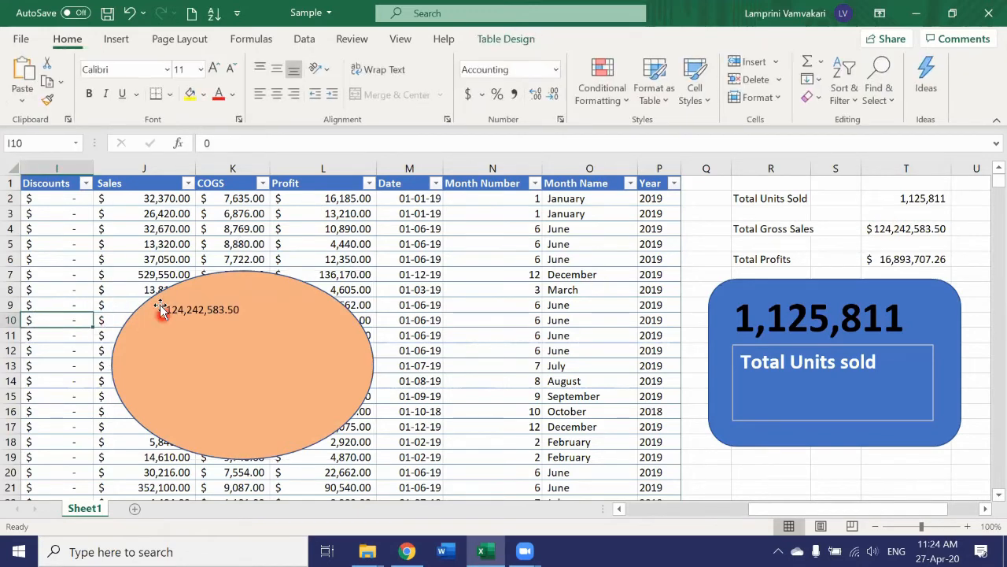
pyautogui.click(160, 307)
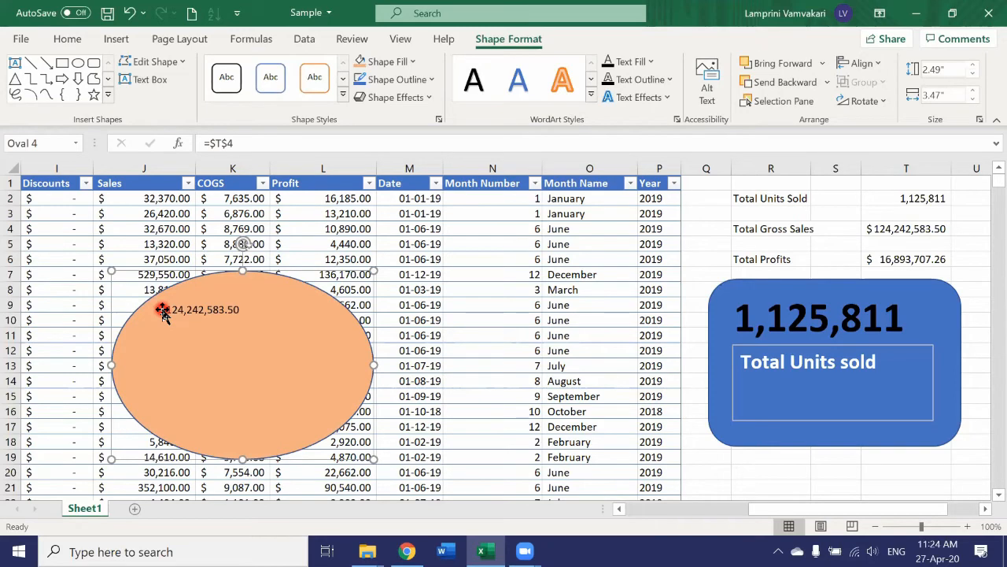
pyautogui.click(68, 39)
pyautogui.click(93, 94)
pyautogui.click(201, 70)
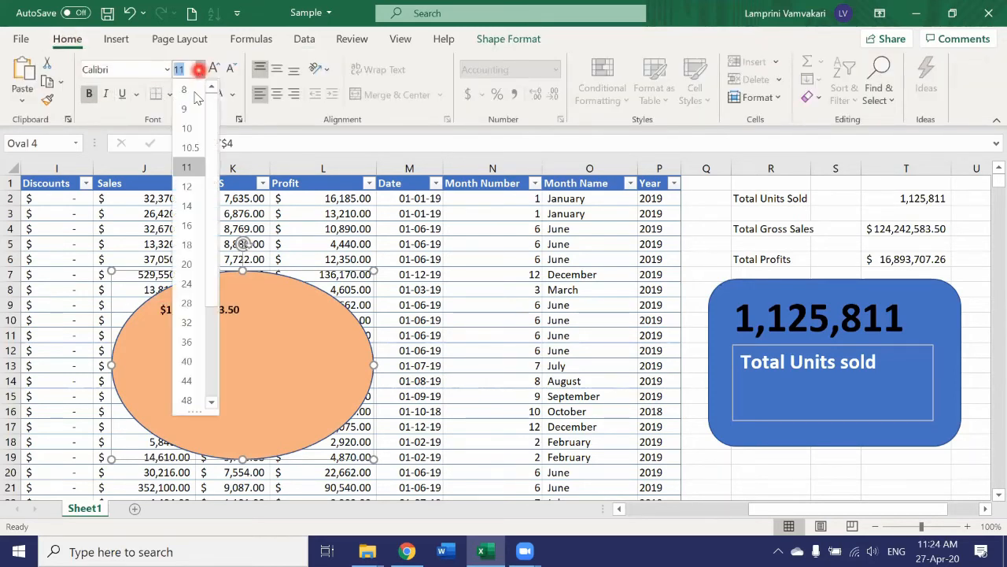
pyautogui.click(187, 264)
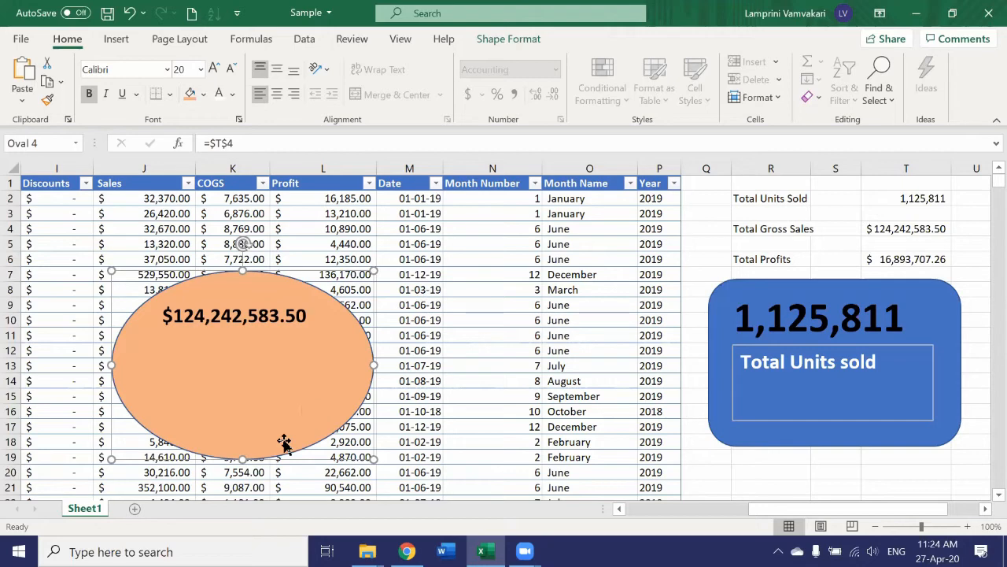
# Insert a text box and enter the label Total Gross Sales.
pyautogui.click(116, 39)
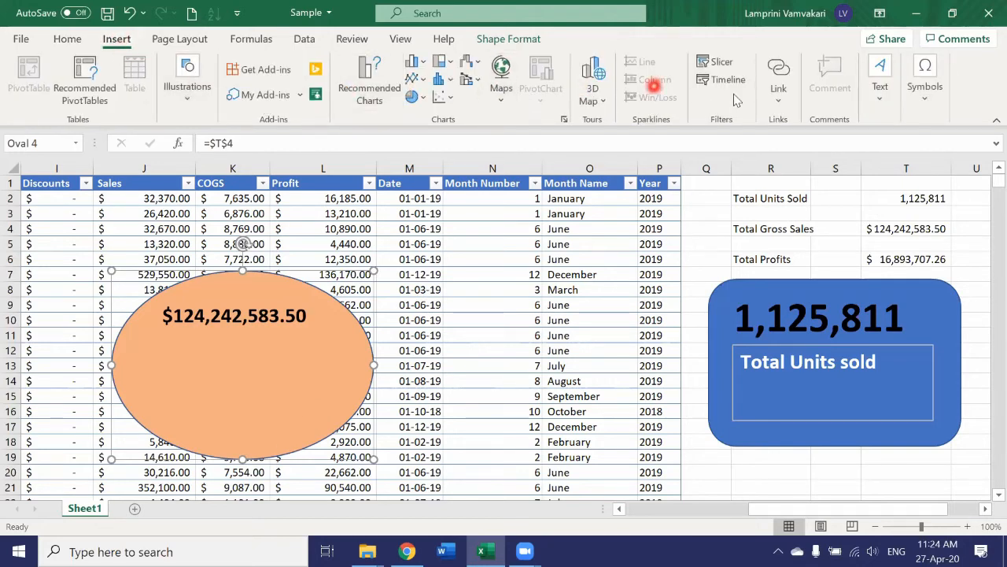
pyautogui.click(882, 91)
pyautogui.click(824, 142)
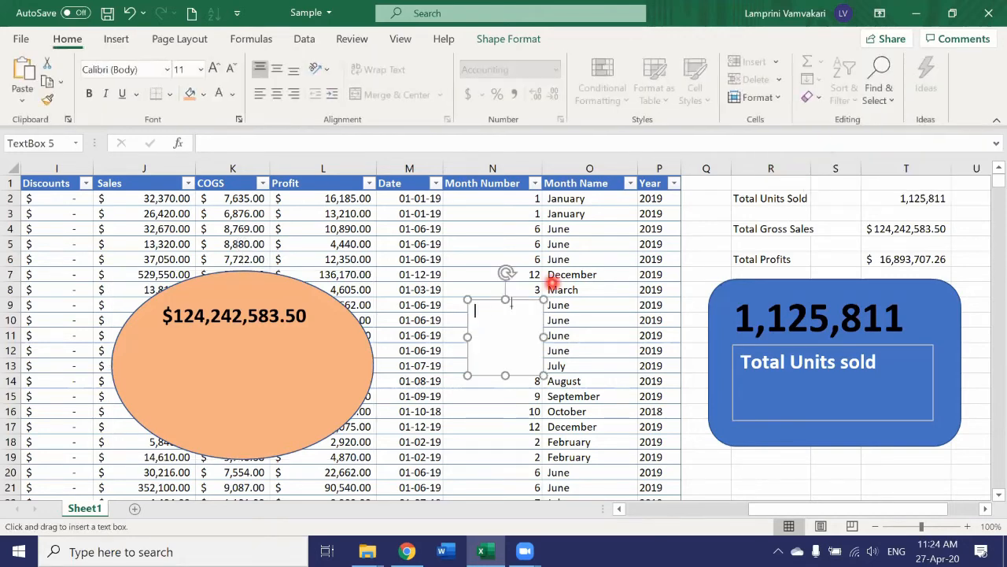
pyautogui.write('Total Gross')
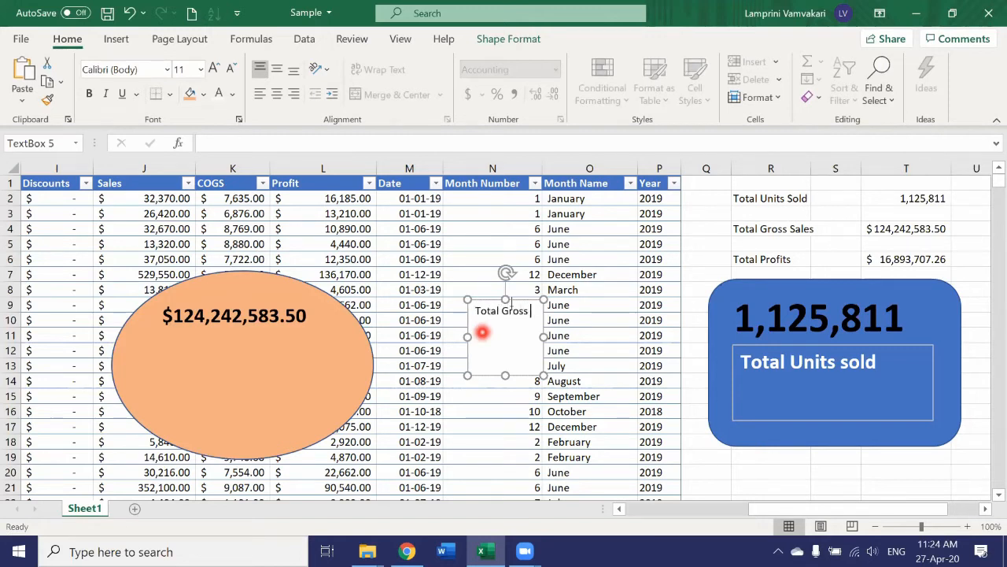
pyautogui.write(' Sales')
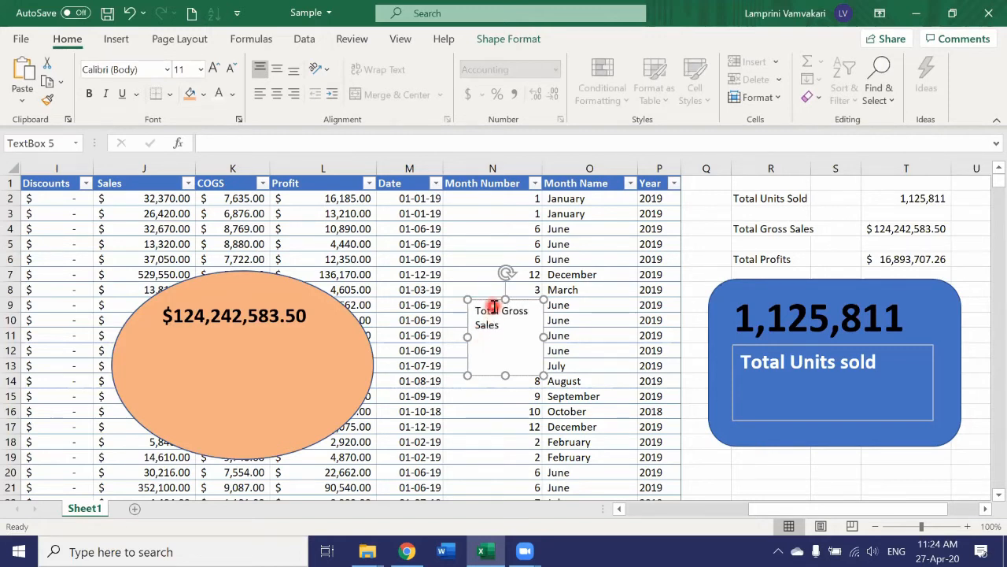
# Move the text box into the oval below the number, widen it, and give it no fill.
pyautogui.moveTo(486, 300); pyautogui.dragTo(189, 352)
pyautogui.moveTo(241, 389); pyautogui.dragTo(324, 389)
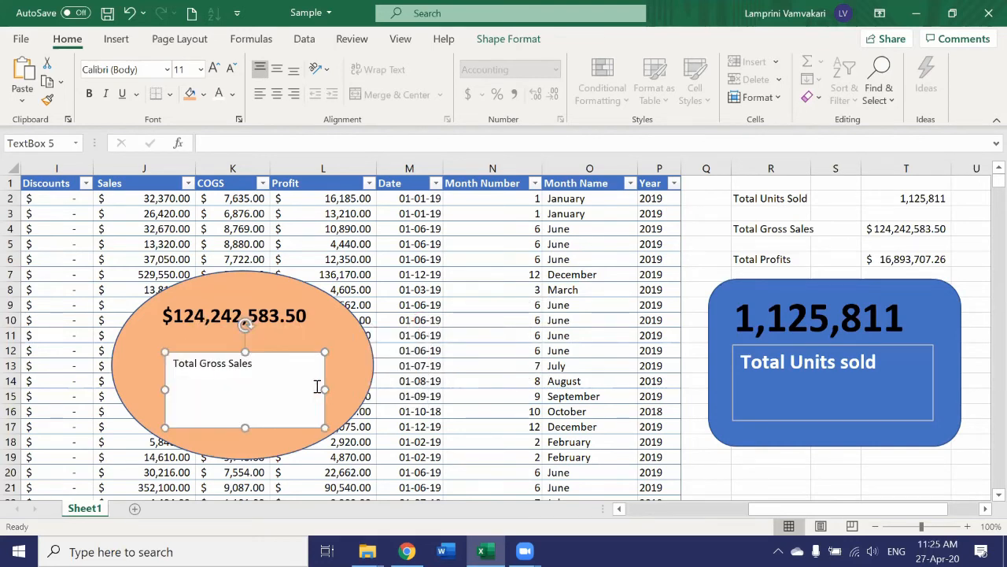
pyautogui.rightClick(165, 410)
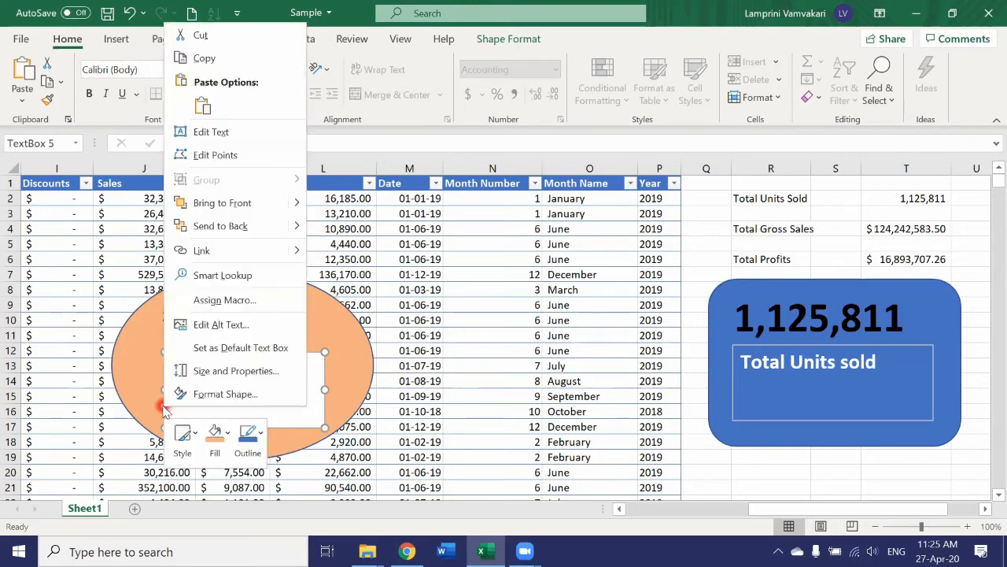
pyautogui.click(219, 443)
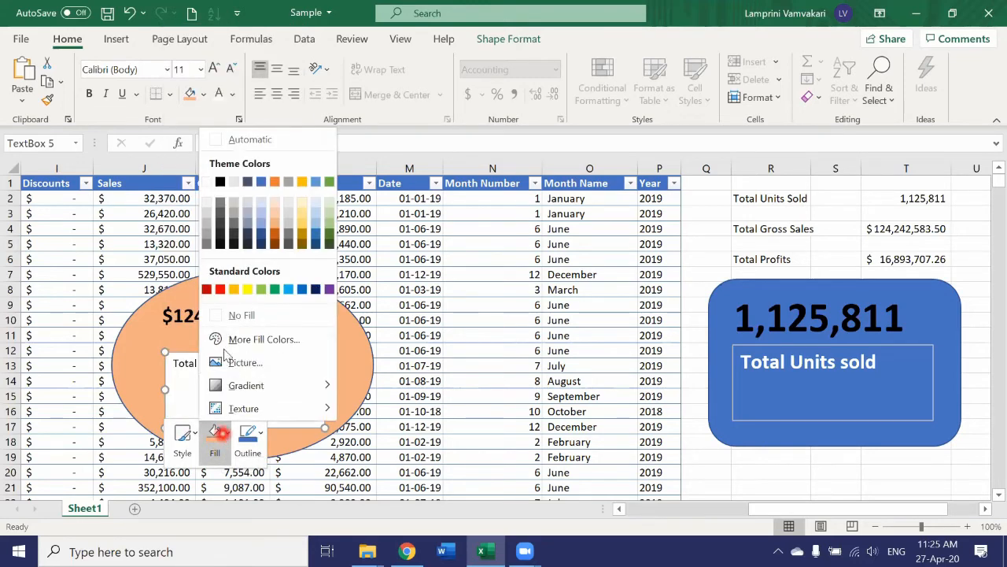
pyautogui.click(215, 321)
# Format the Total Gross Sales label as bold, 28 pt and white.
pyautogui.click(170, 363)
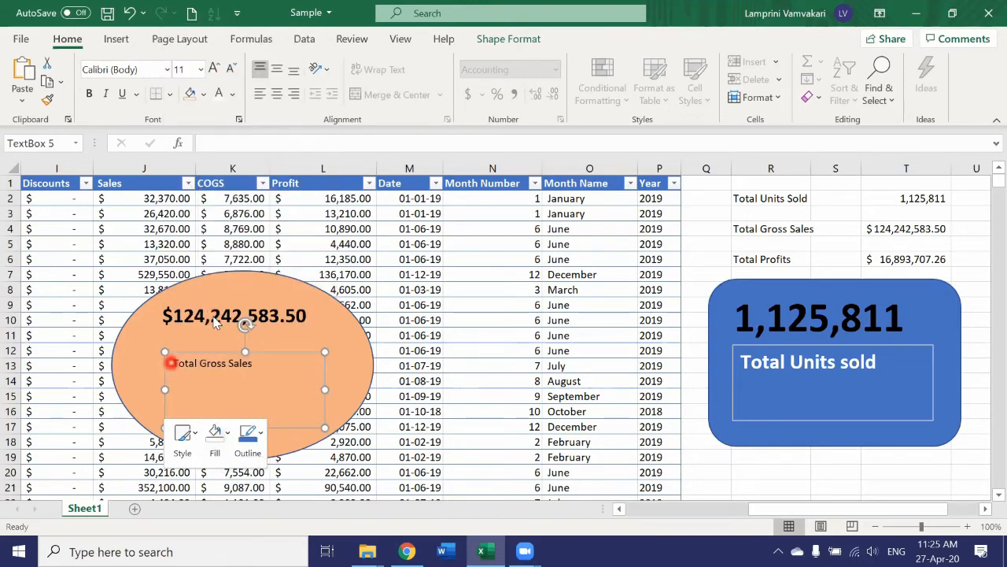
pyautogui.tripleClick(171, 363)
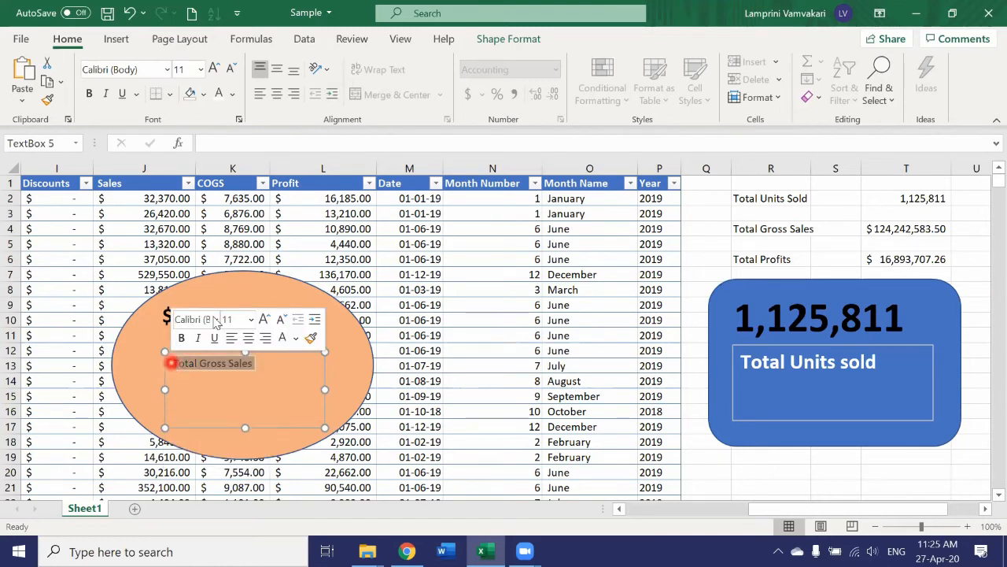
pyautogui.click(89, 94)
pyautogui.click(202, 70)
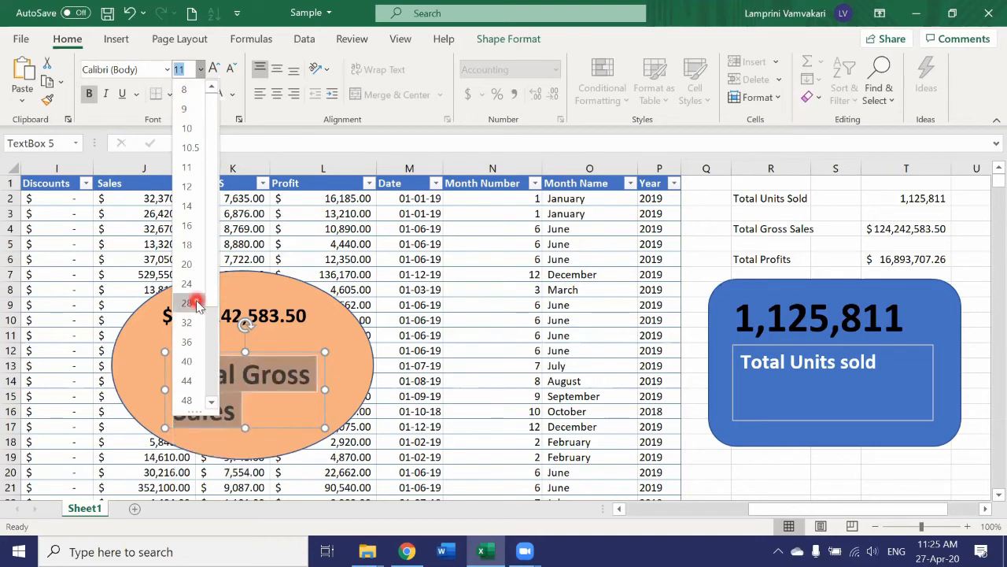
pyautogui.click(197, 303)
pyautogui.click(219, 95)
# Widen the text box to the left so the label fits on one line.
pyautogui.moveTo(165, 390); pyautogui.dragTo(139, 386)
pyautogui.click(268, 418)
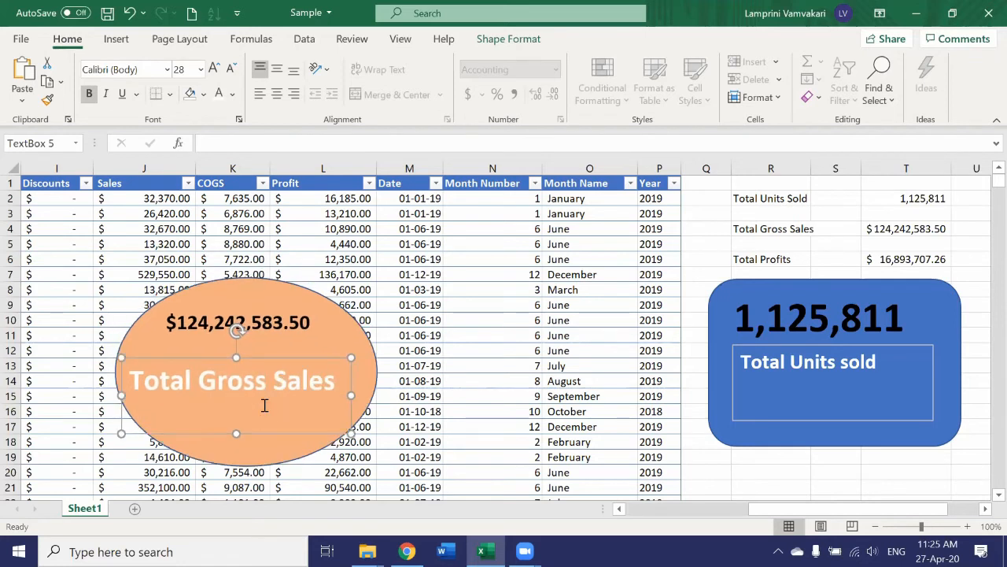
pyautogui.click(195, 427)
# Select the orange oval together with its amount and label text boxes and group them into one object.
pyautogui.keyDown('shift'); pyautogui.click(307, 293); pyautogui.keyUp('shift')
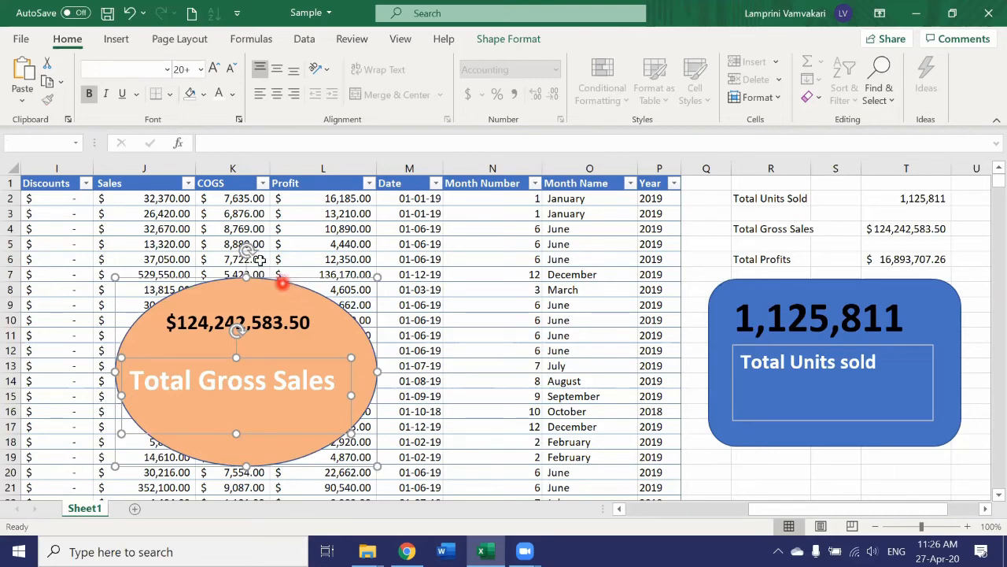
pyautogui.click(180, 40)
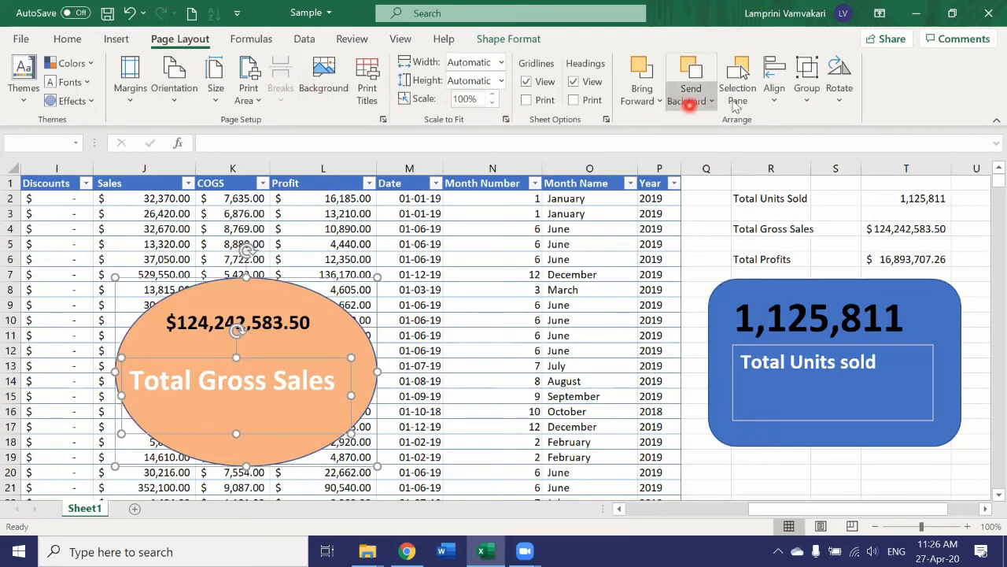
pyautogui.click(807, 88)
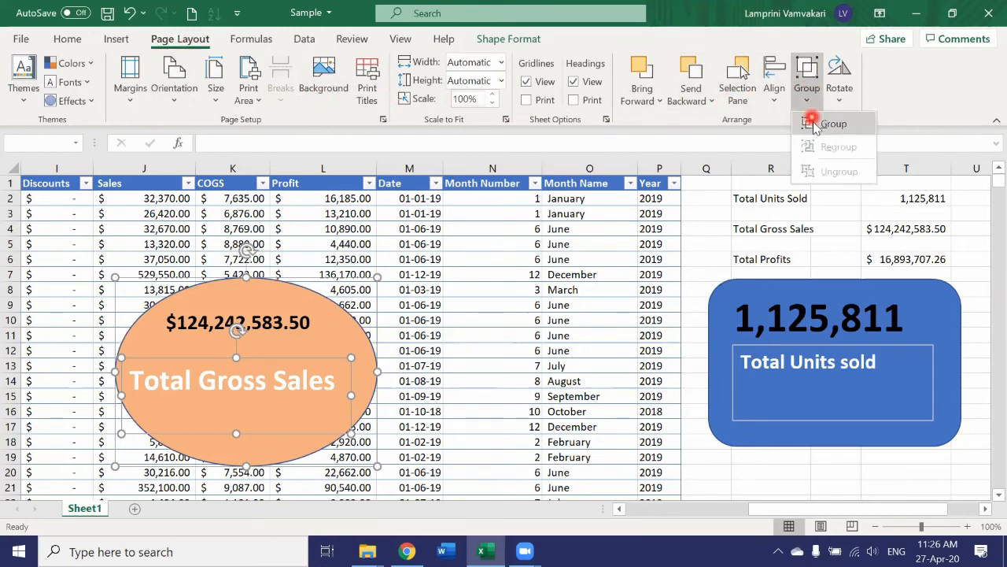
pyautogui.click(810, 123)
# Move the grouped Total Gross Sales oval beside the summary, directly below the blue Total Units sold card.
pyautogui.scroll(-1, 337, 349)
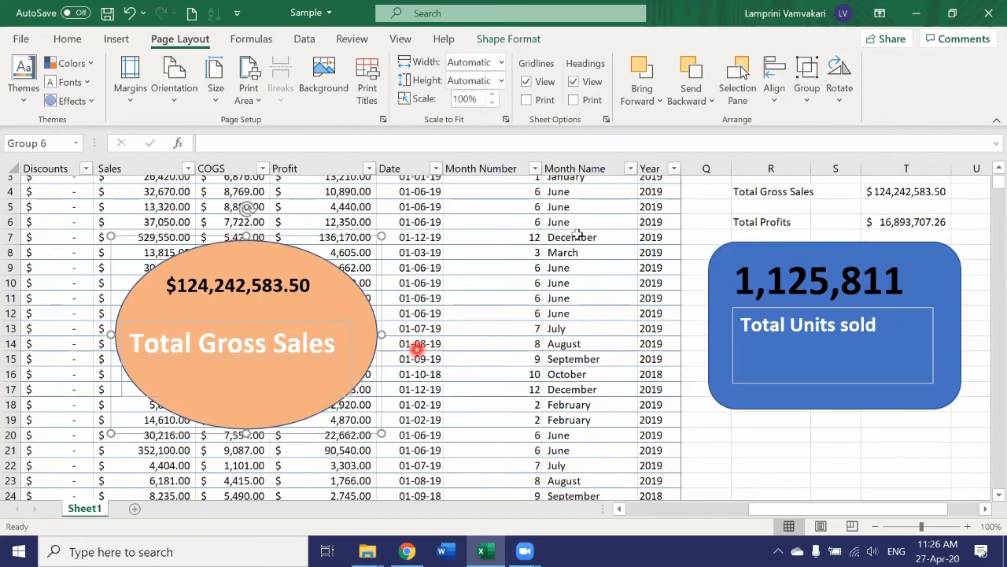
pyautogui.moveTo(338, 266); pyautogui.dragTo(482, 325)
pyautogui.moveTo(639, 357); pyautogui.dragTo(925, 409)
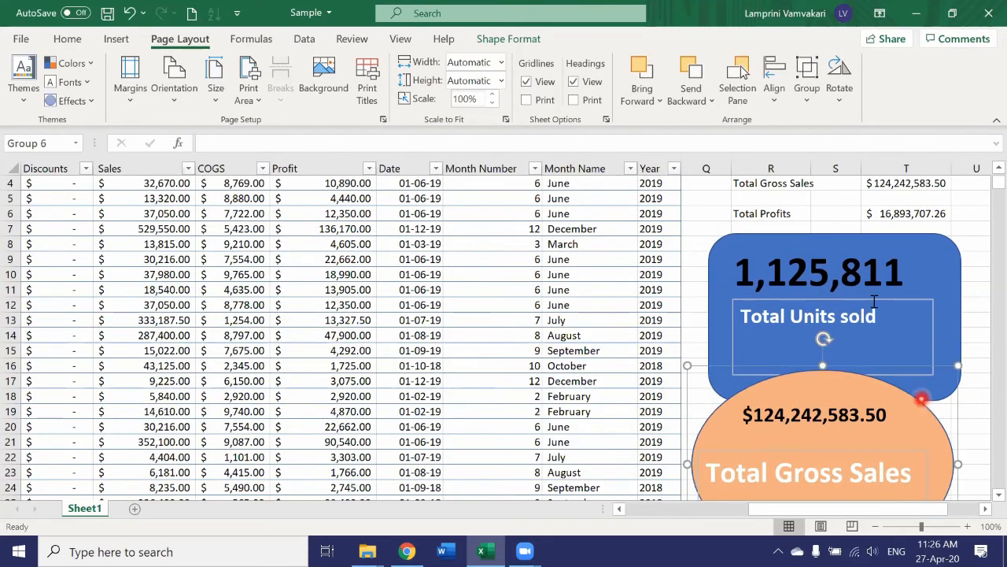
pyautogui.scroll(-2, 814, 299)
pyautogui.scroll(1, 872, 304)
pyautogui.scroll(1, 872, 304)
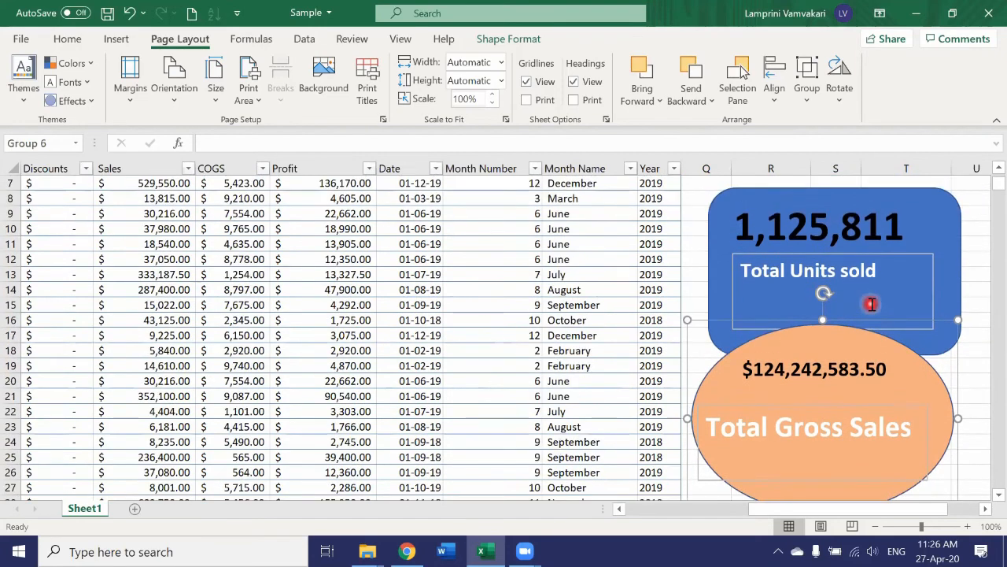
pyautogui.scroll(1, 857, 303)
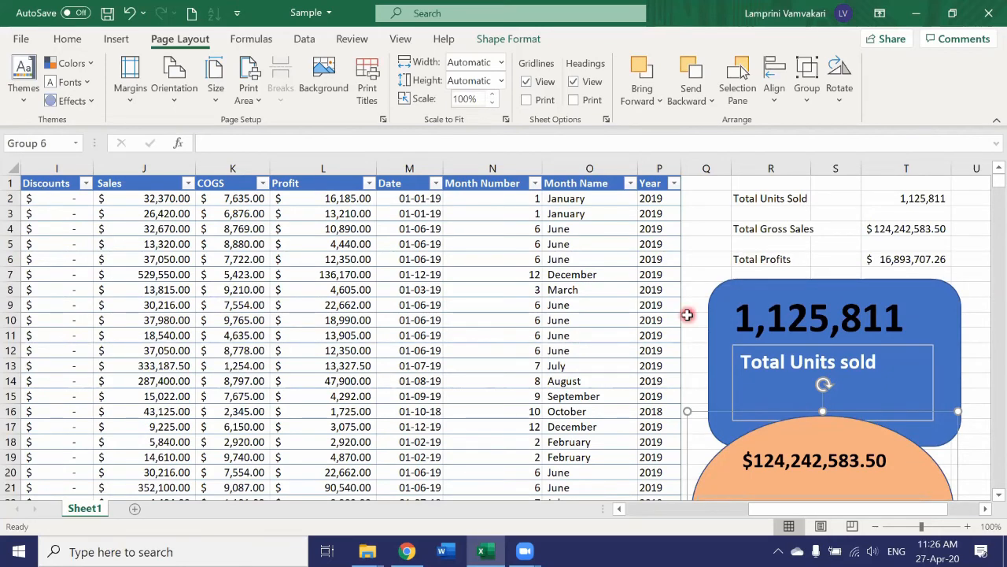
pyautogui.scroll(-2, 687, 315)
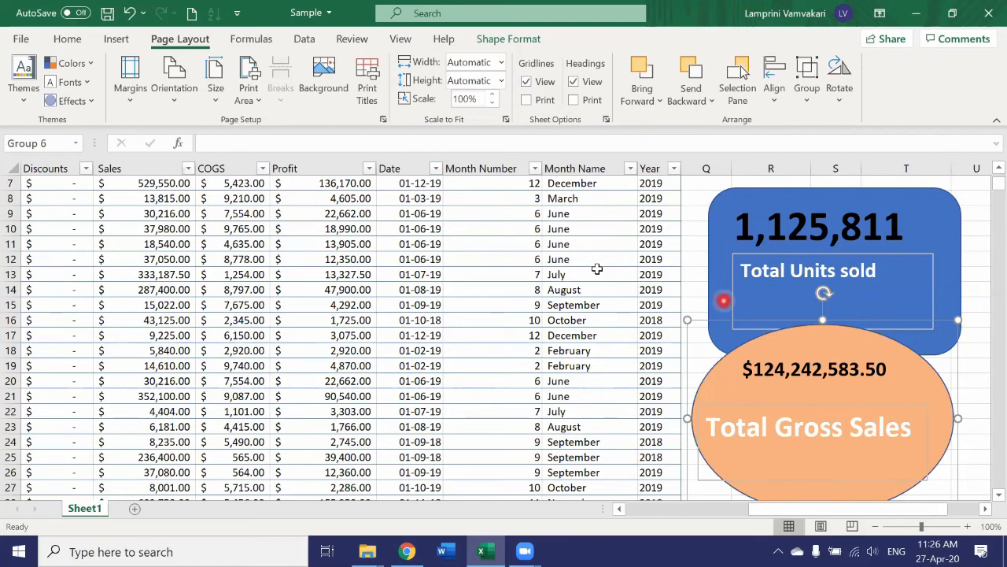
pyautogui.scroll(-12, 149, 336)
pyautogui.scroll(6, 149, 335)
pyautogui.scroll(8, 149, 336)
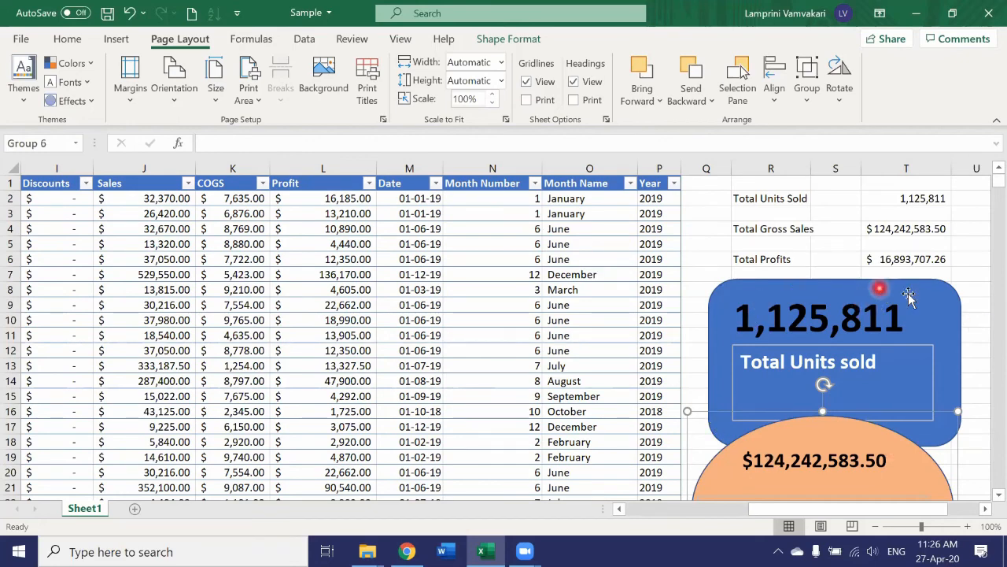
pyautogui.scroll(-2, 928, 306)
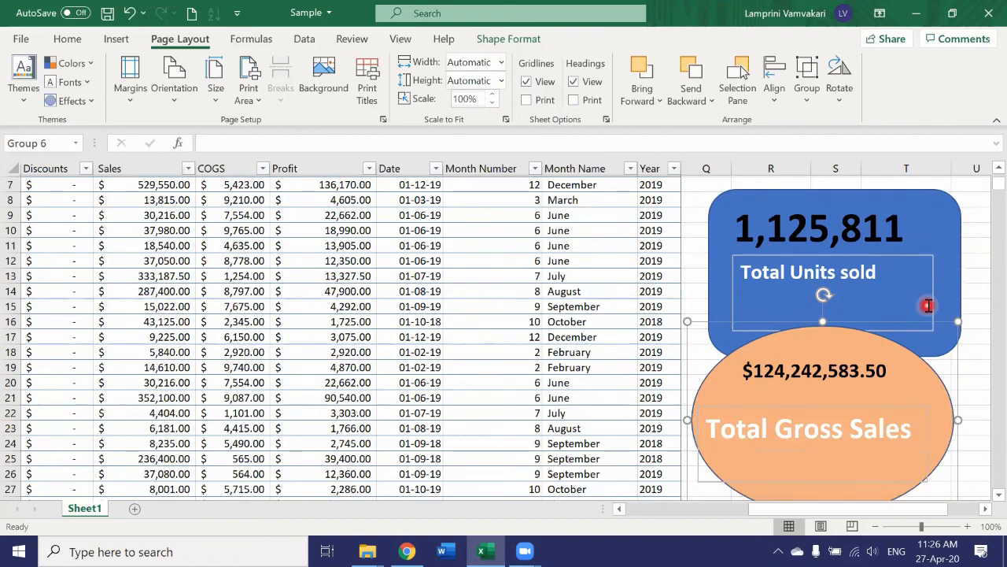